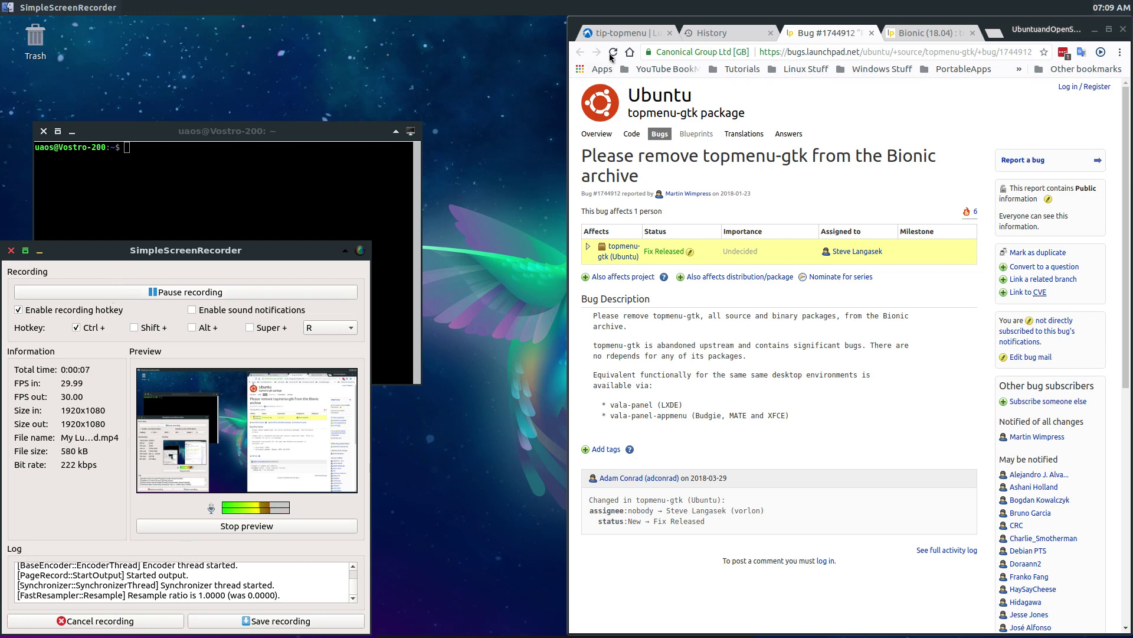
Show the Lubuntu Top Menu tips tab in Chrome, minimize the recorder, and focus the terminal
click(627, 36)
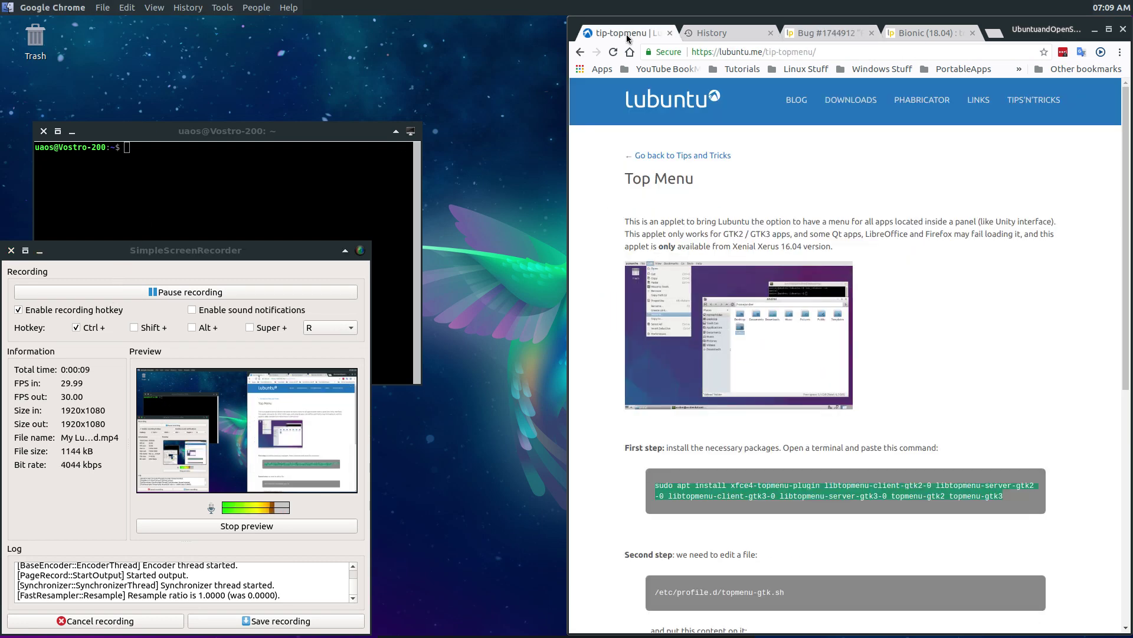
click(35, 253)
click(37, 252)
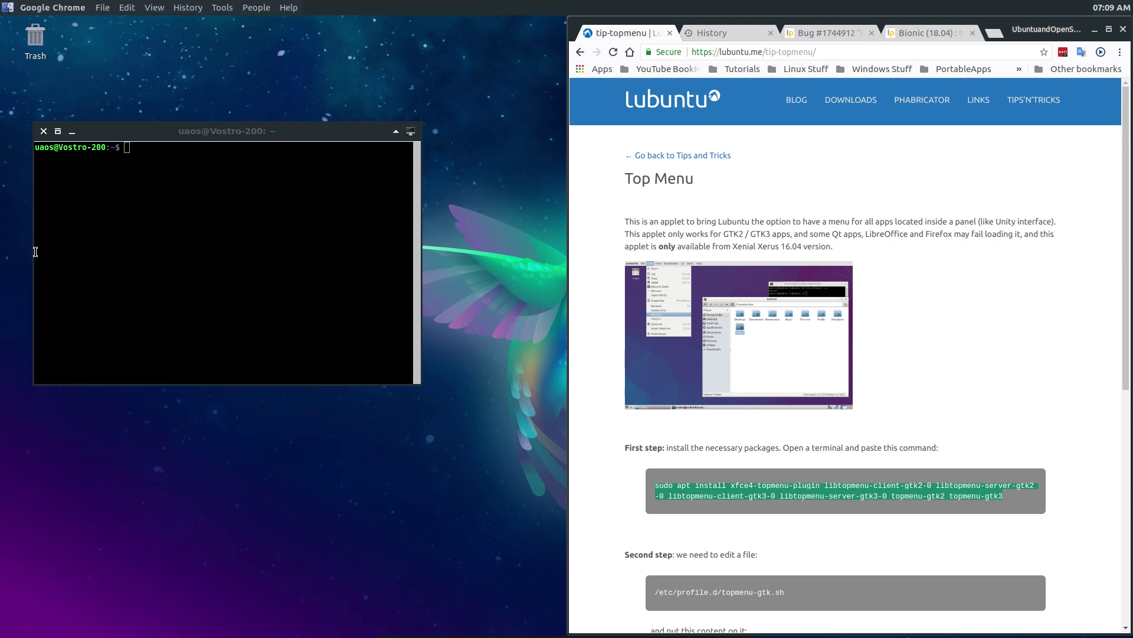
click(188, 135)
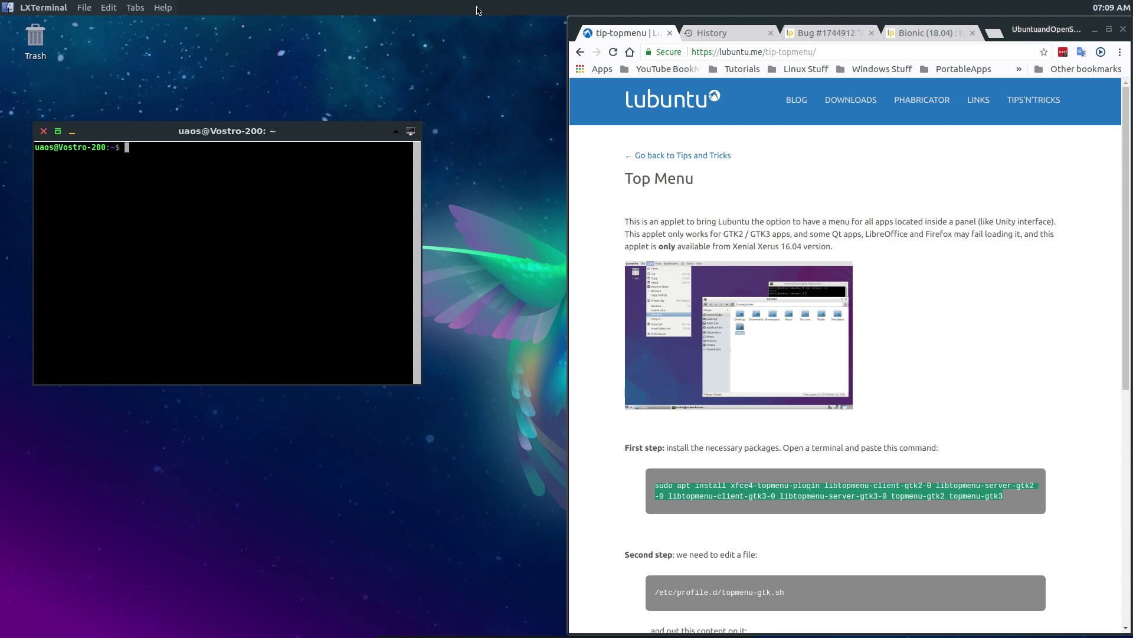
right_click(478, 10)
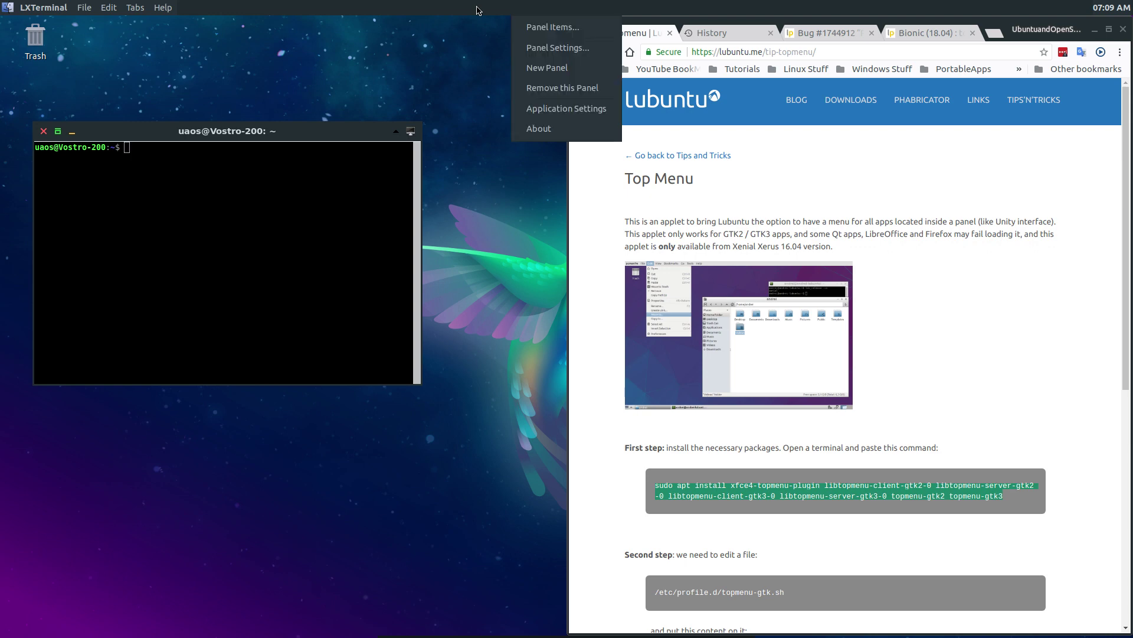
click(537, 128)
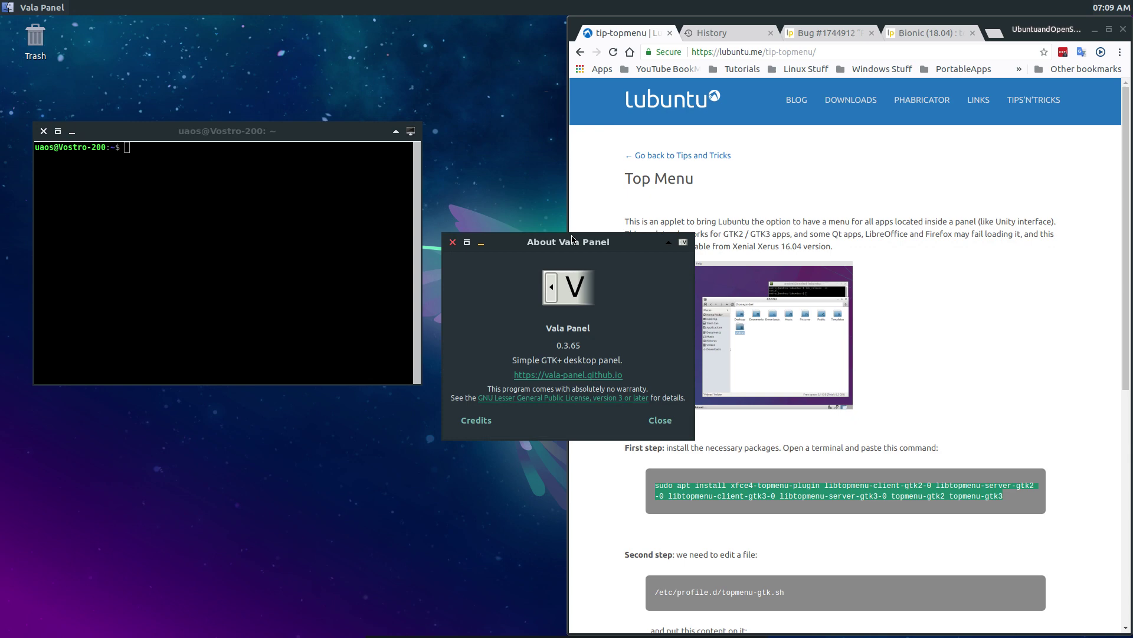
drag(525, 243, 415, 162)
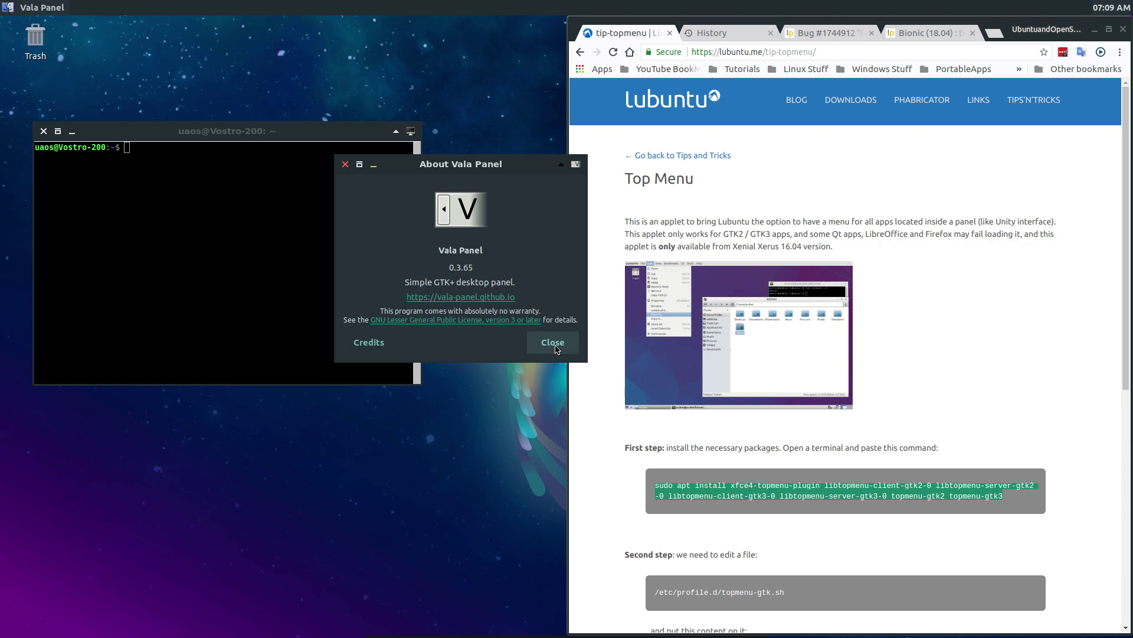
click(553, 343)
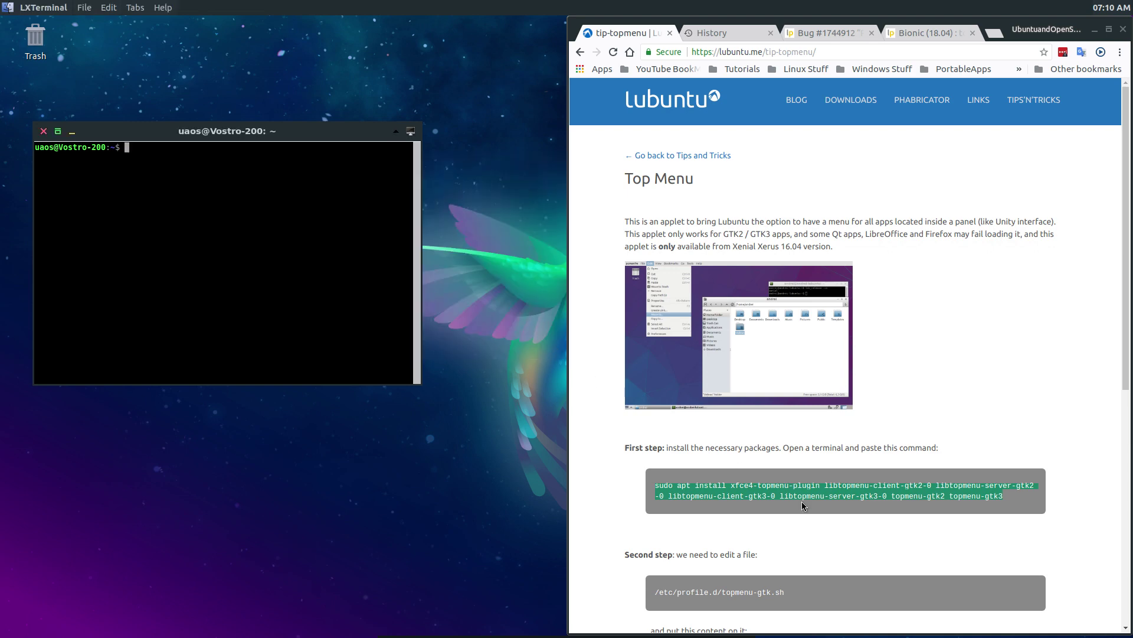
Copy the highlighted 'sudo apt install' topmenu packages command from the tips page
right_click(879, 494)
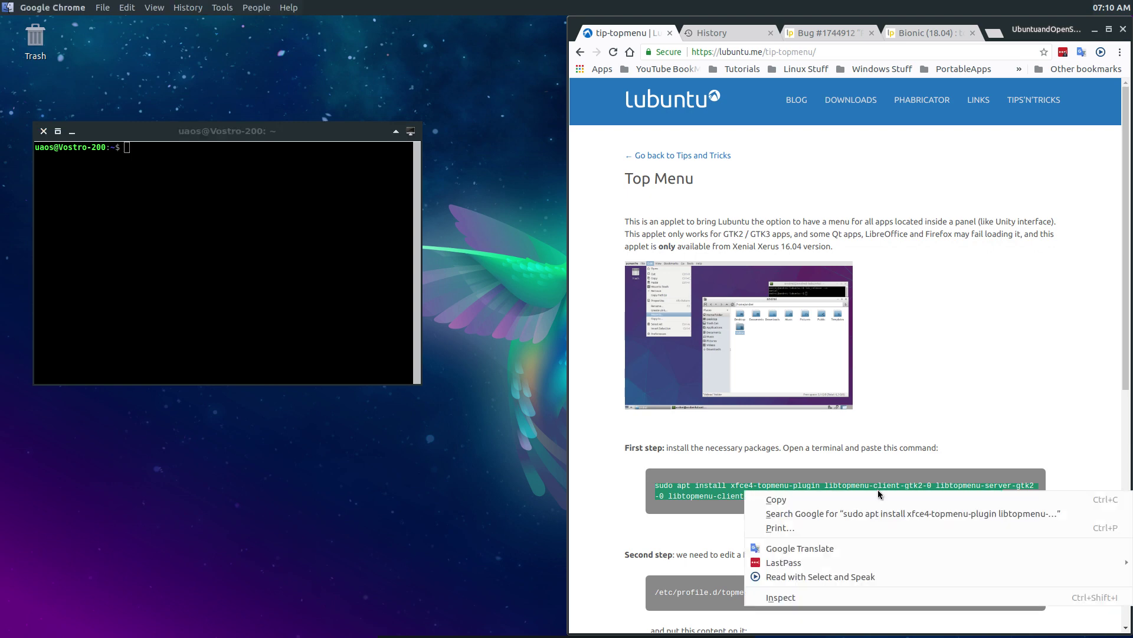
click(793, 502)
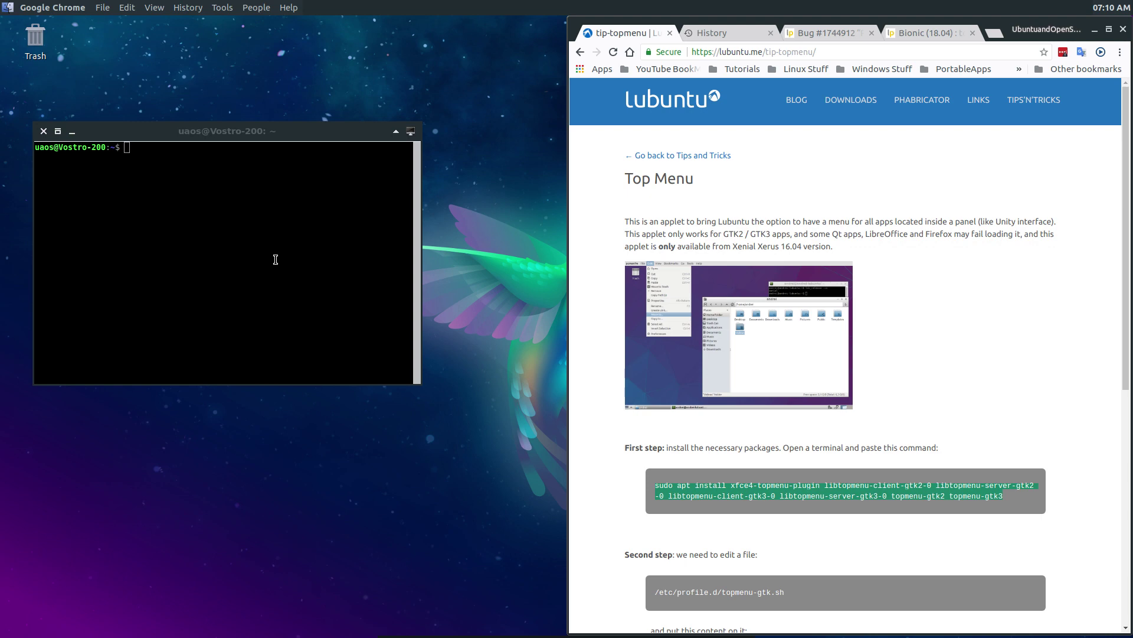
Paste and run the topmenu apt install command in LXTerminal, which fails to locate the packages
right_click(256, 204)
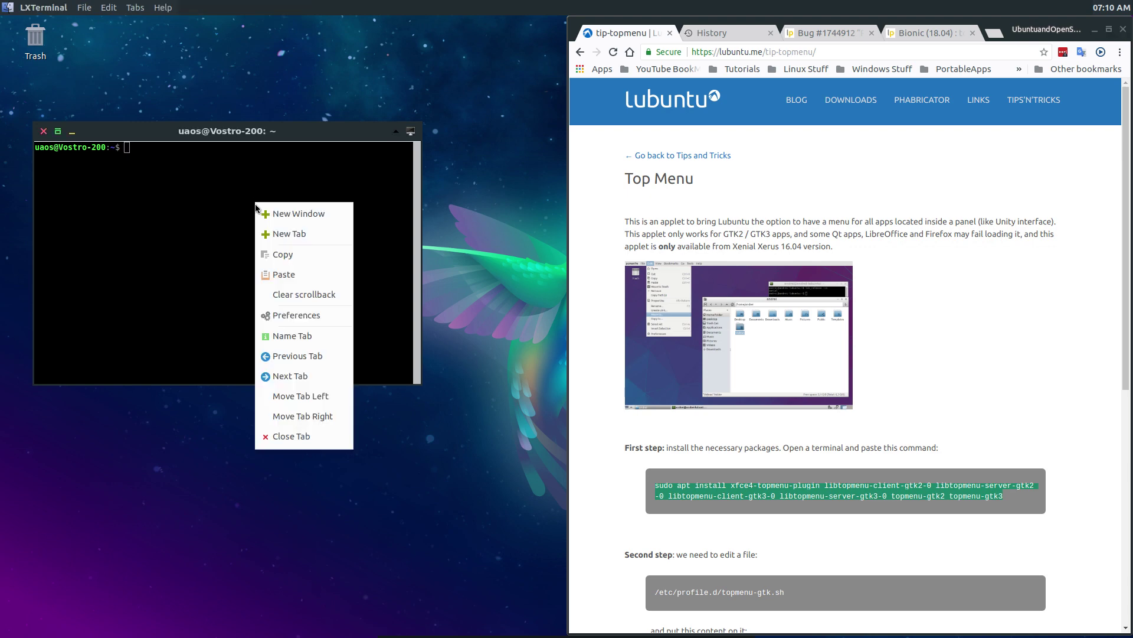
click(283, 274)
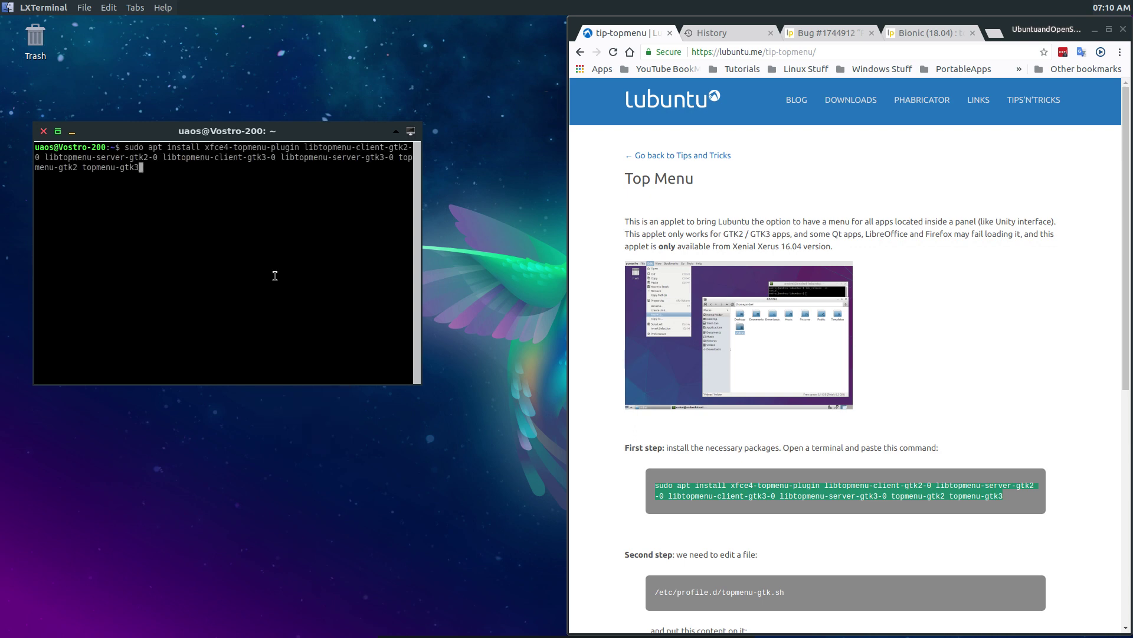
key(Return)
key(Return)
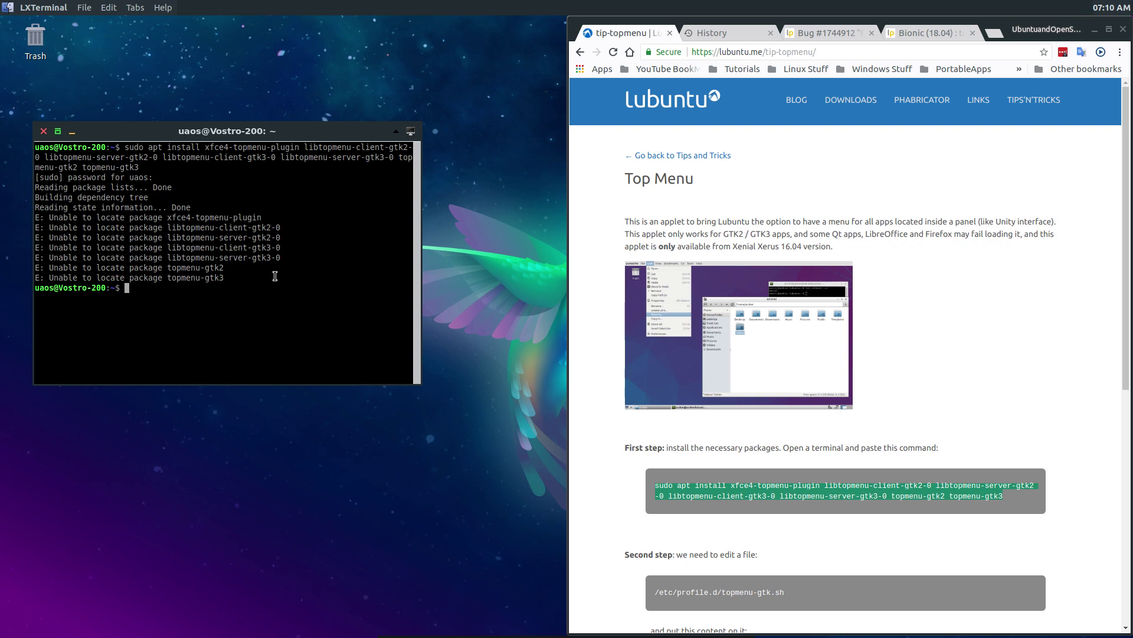
Read the Launchpad Bug #1744912 description about removing topmenu-gtk from Bionic
click(806, 33)
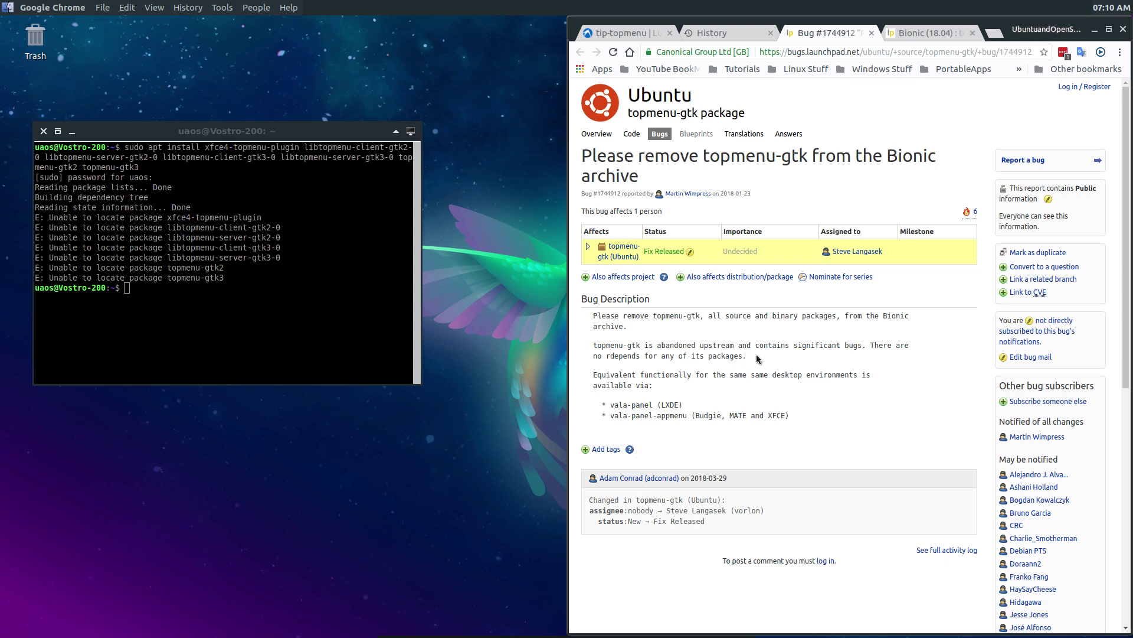
drag(757, 358, 591, 311)
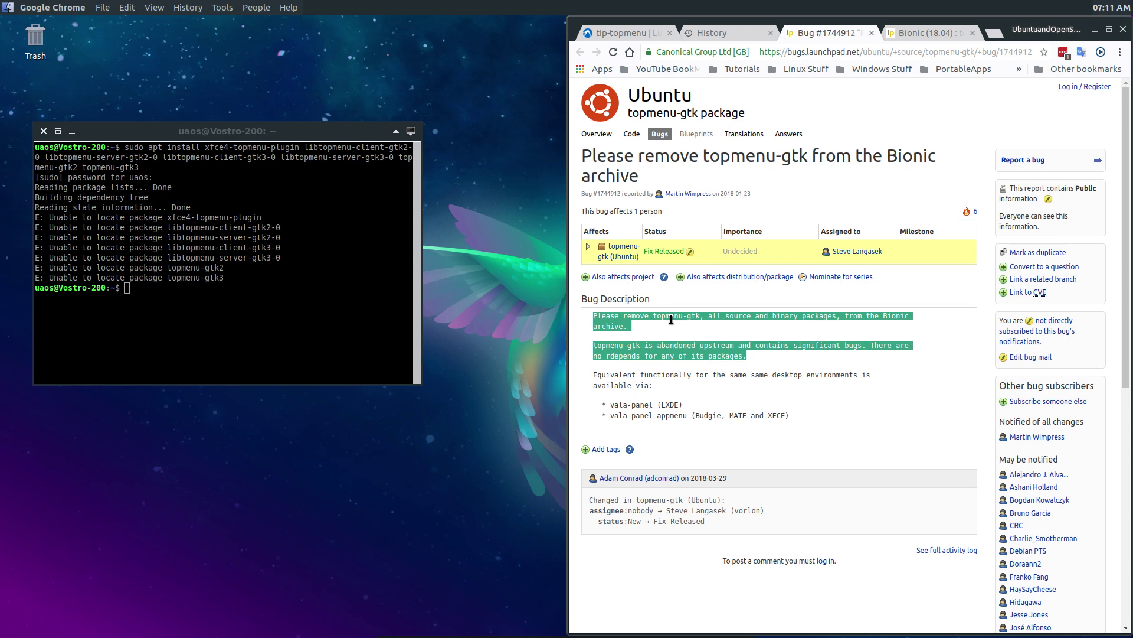
click(685, 406)
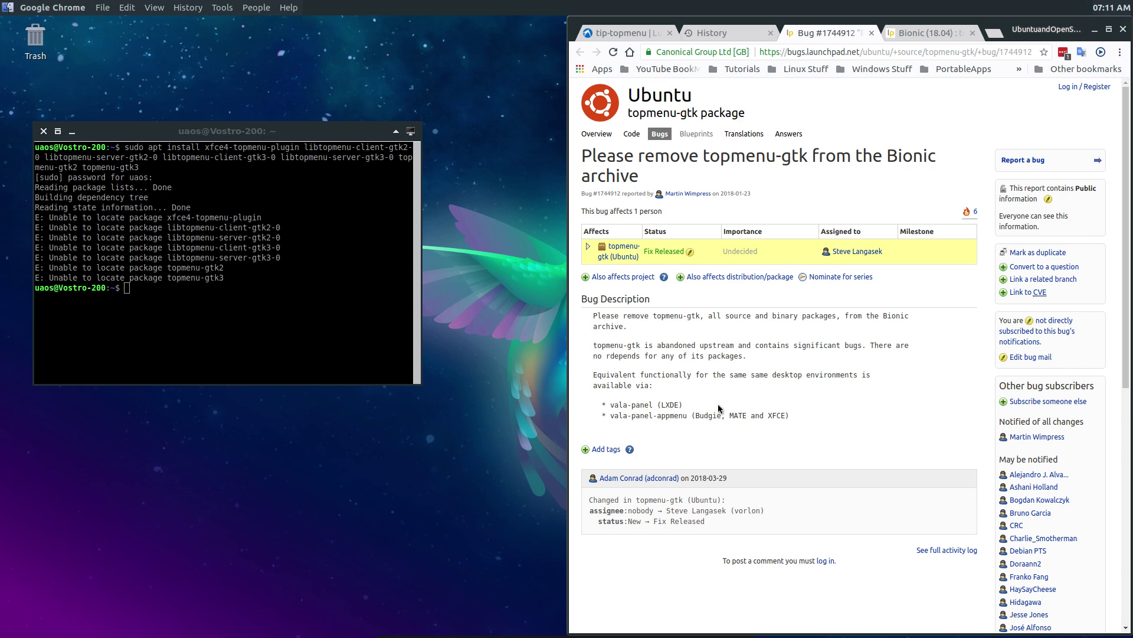
Close Chrome and start Synaptic Package Manager from System Tools, entering the sudo password
click(1124, 30)
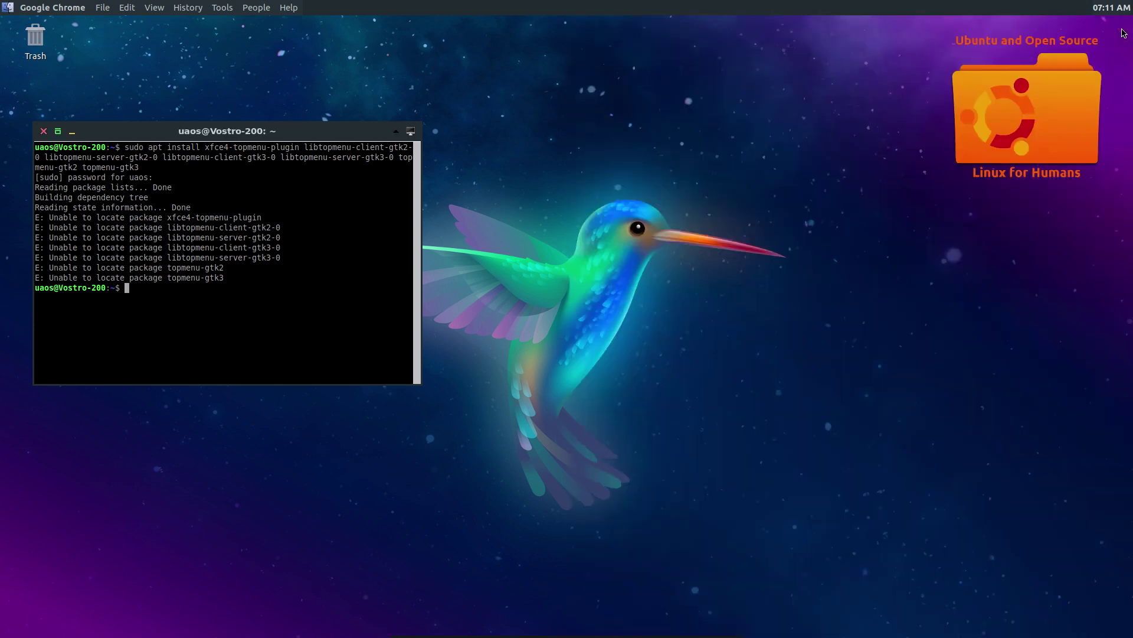
mouse_move(597, 636)
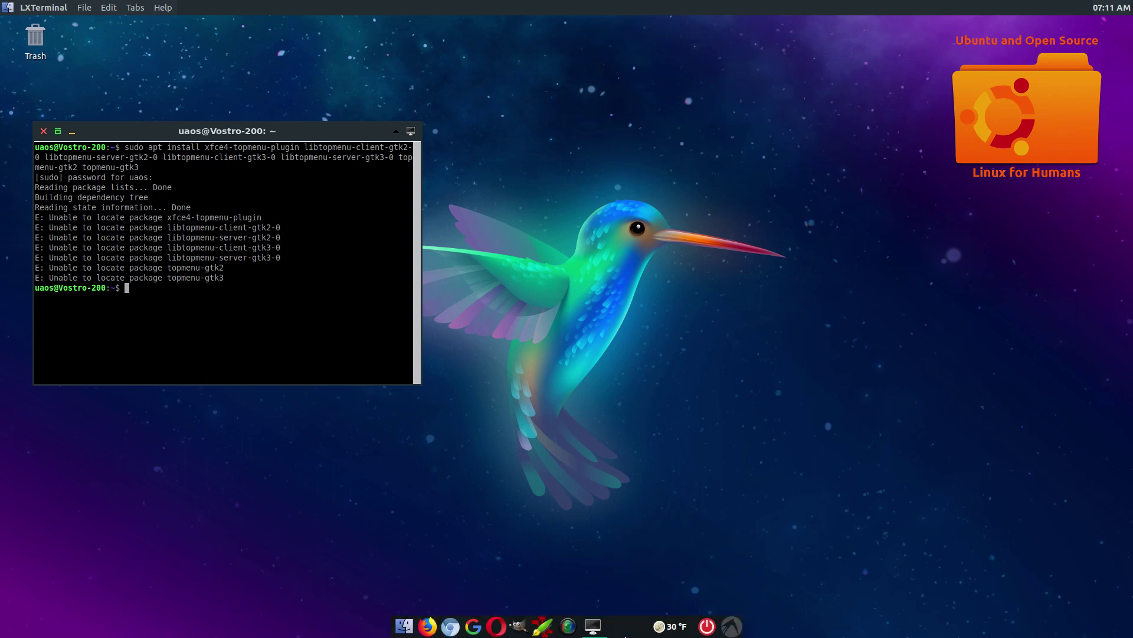
click(732, 625)
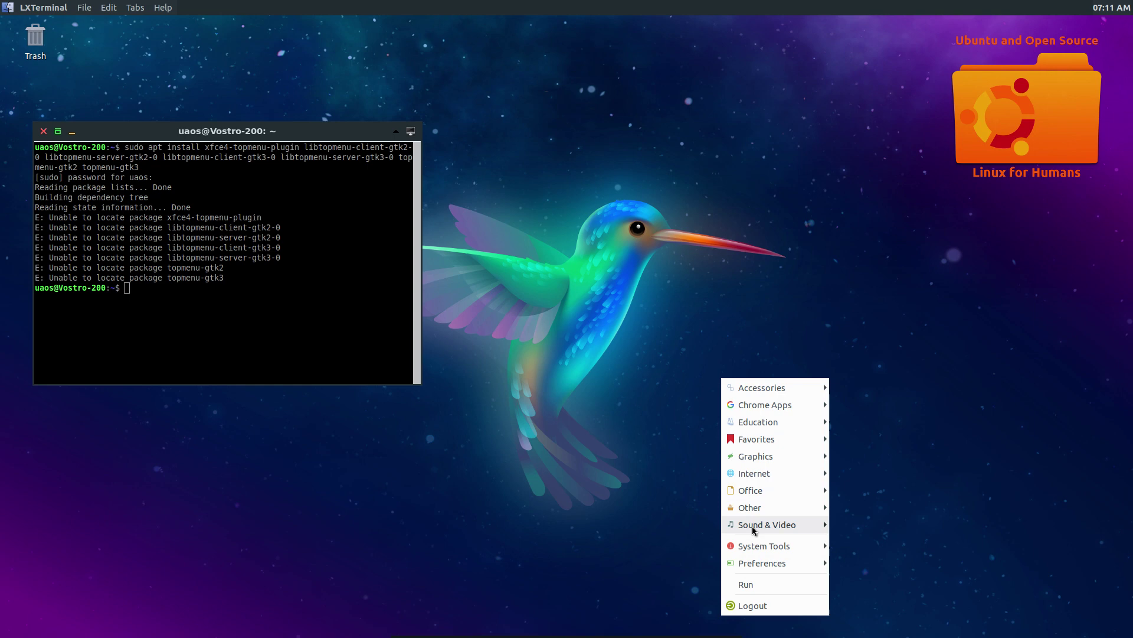
mouse_move(761, 547)
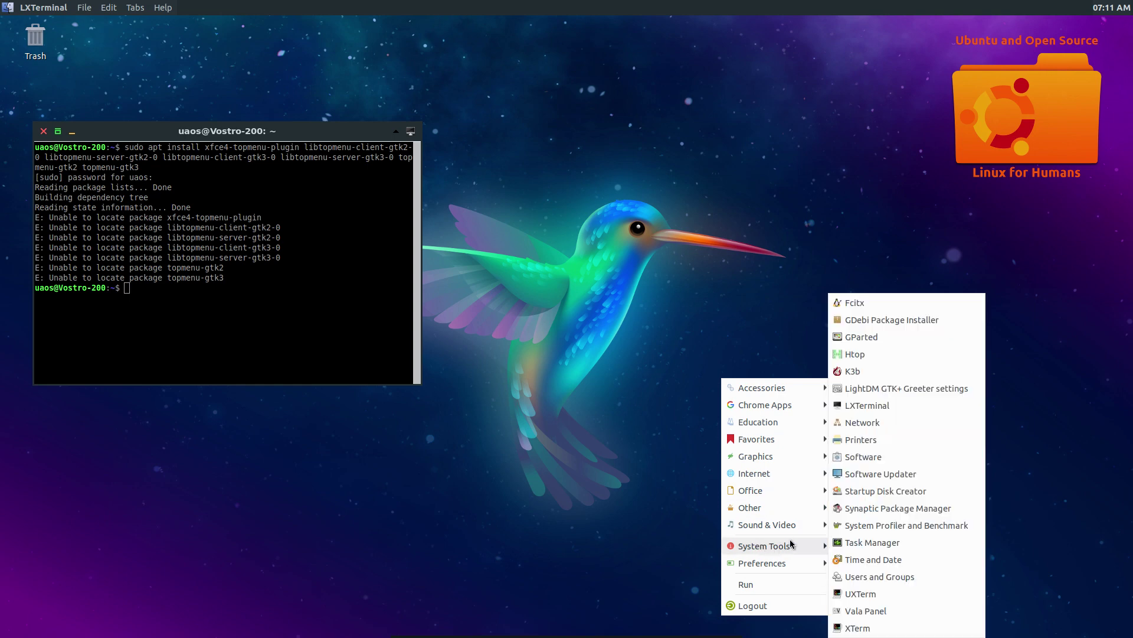
click(859, 508)
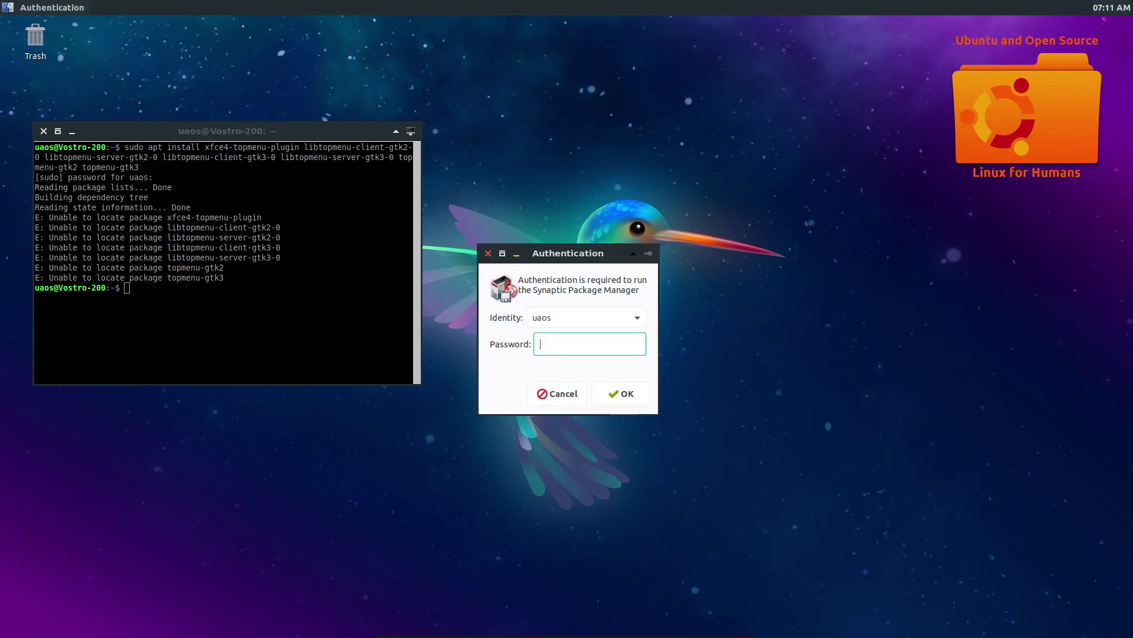
text(*********)
key(Return)
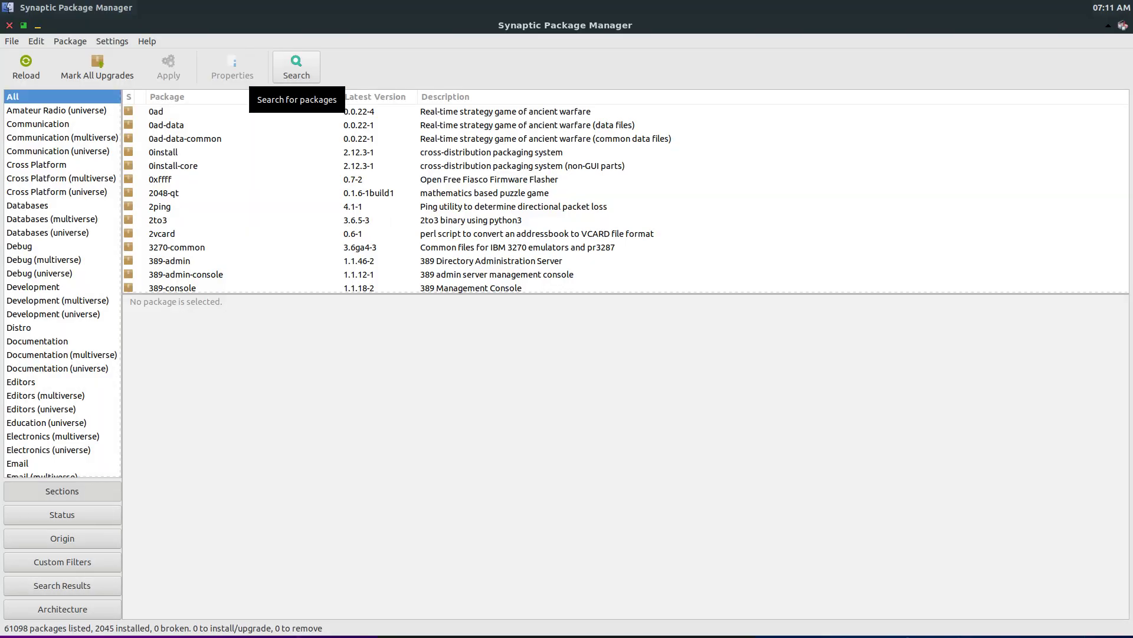
Search Synaptic for 'vala panel' and select the vala-panel package to view its details
click(296, 66)
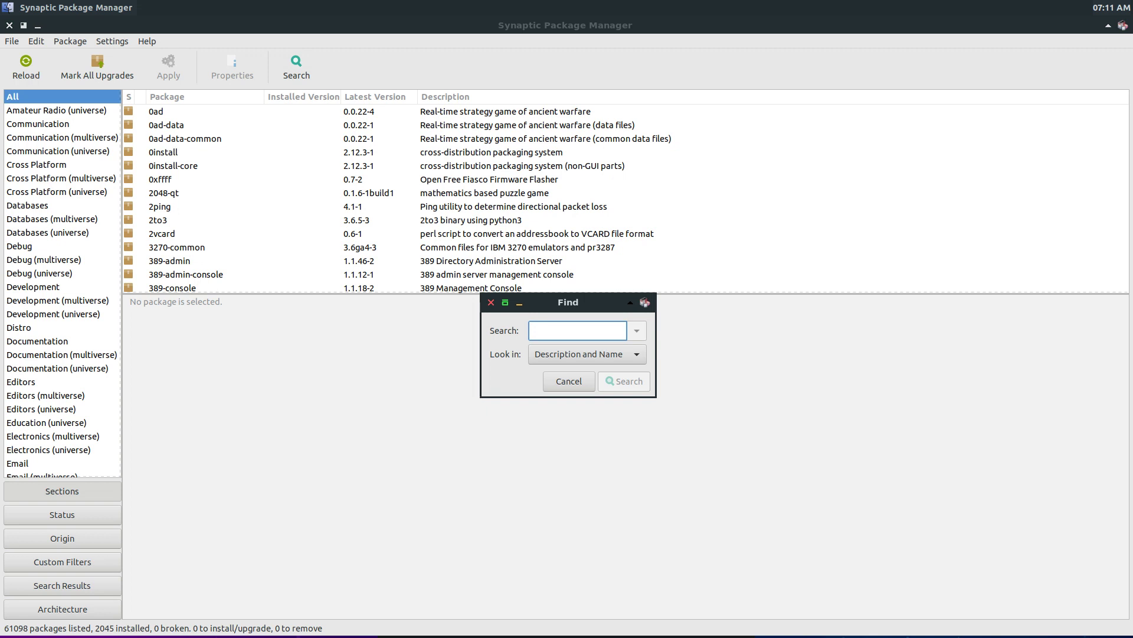
text(vala pa)
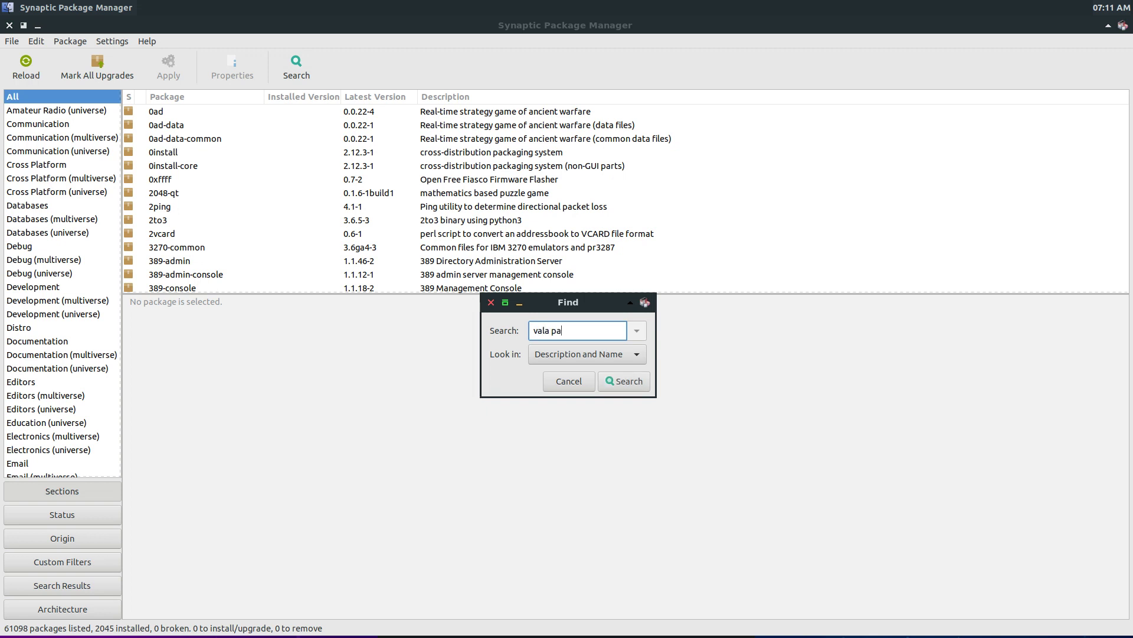
text(nel)
key(Return)
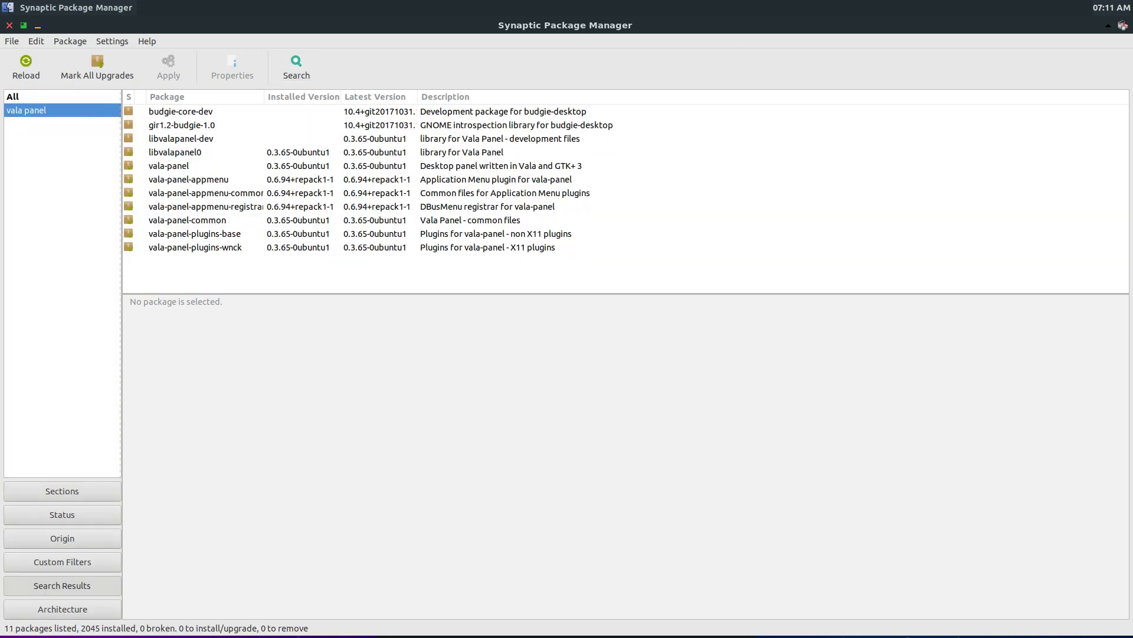
click(185, 169)
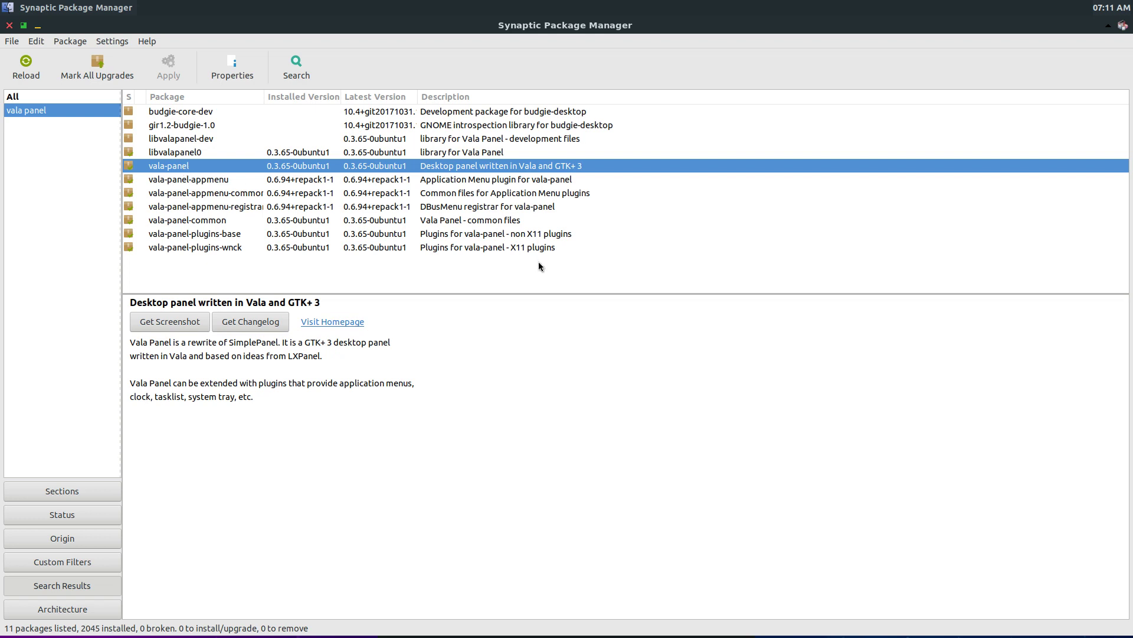
Launch Vala Panel from the System Tools applications menu
mouse_move(685, 636)
click(745, 627)
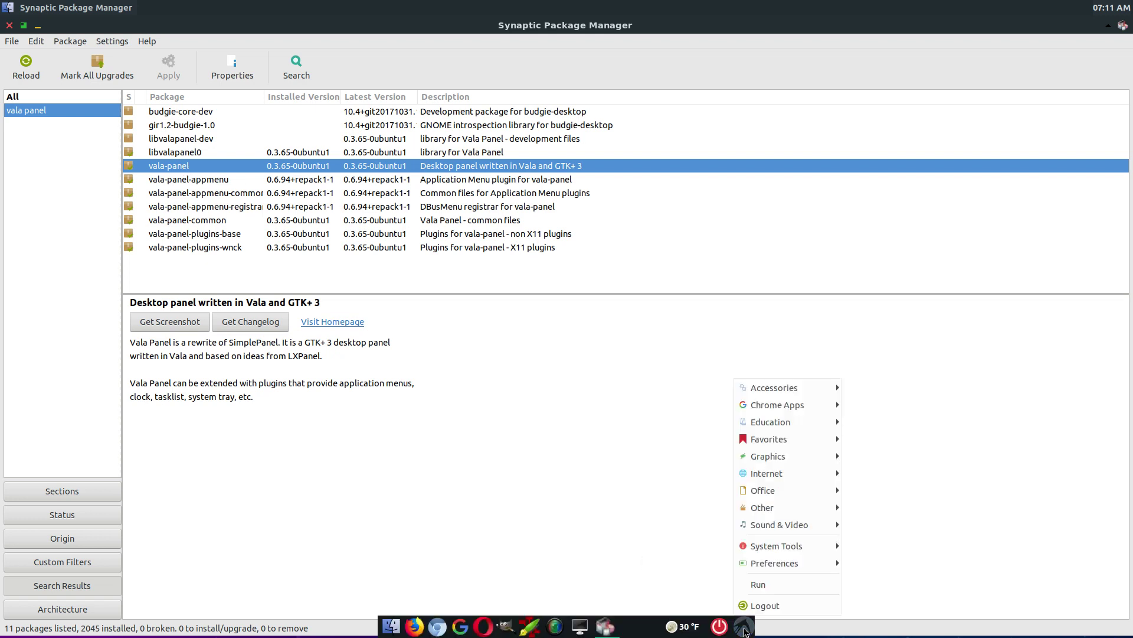
mouse_move(768, 548)
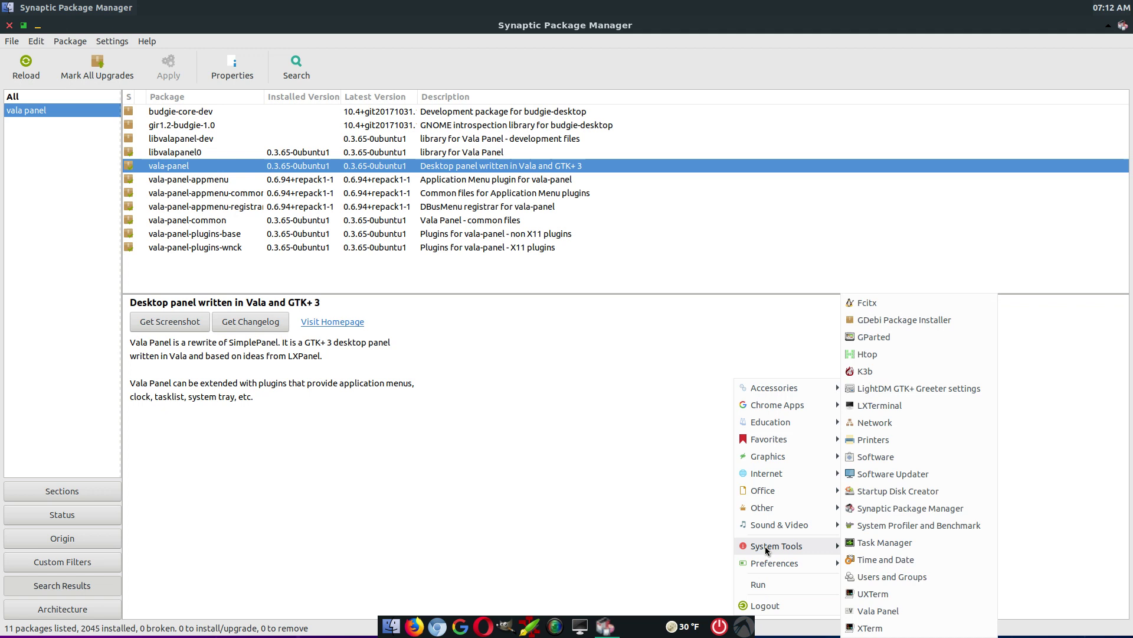
click(880, 610)
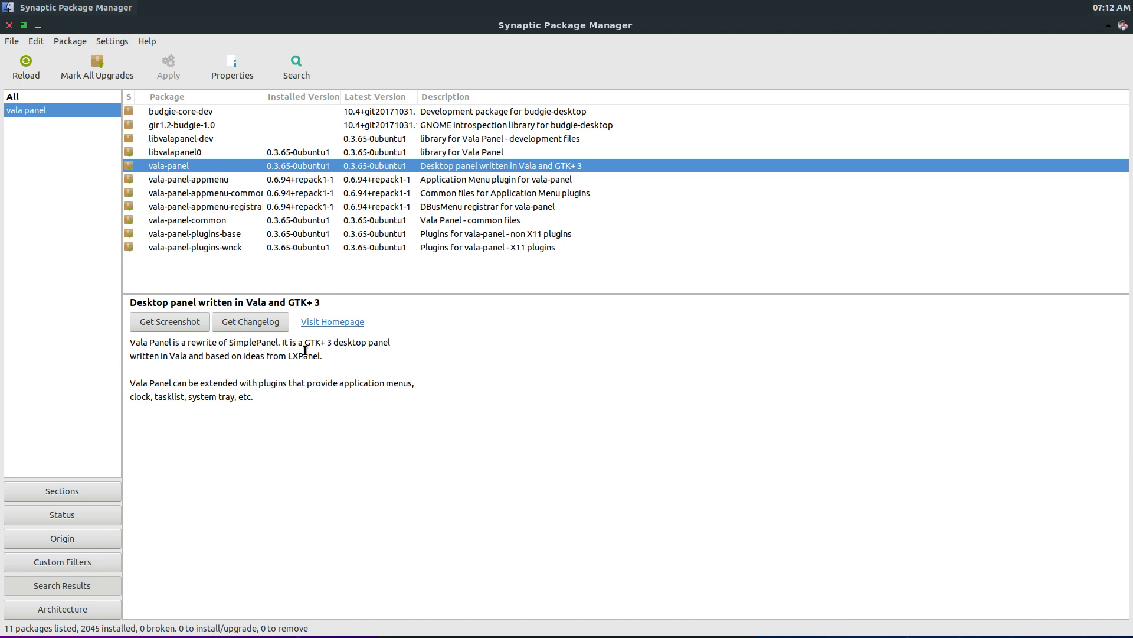
Inspect the vala-panel-appmenu and vala-panel package details and their actions menus, changing nothing
click(244, 180)
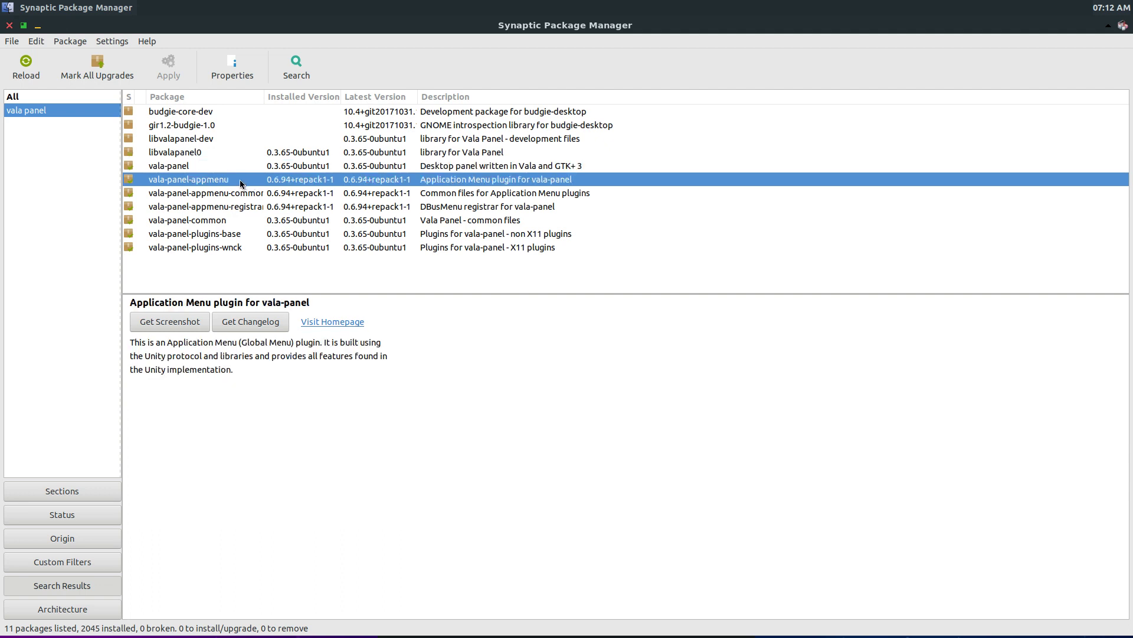
right_click(175, 183)
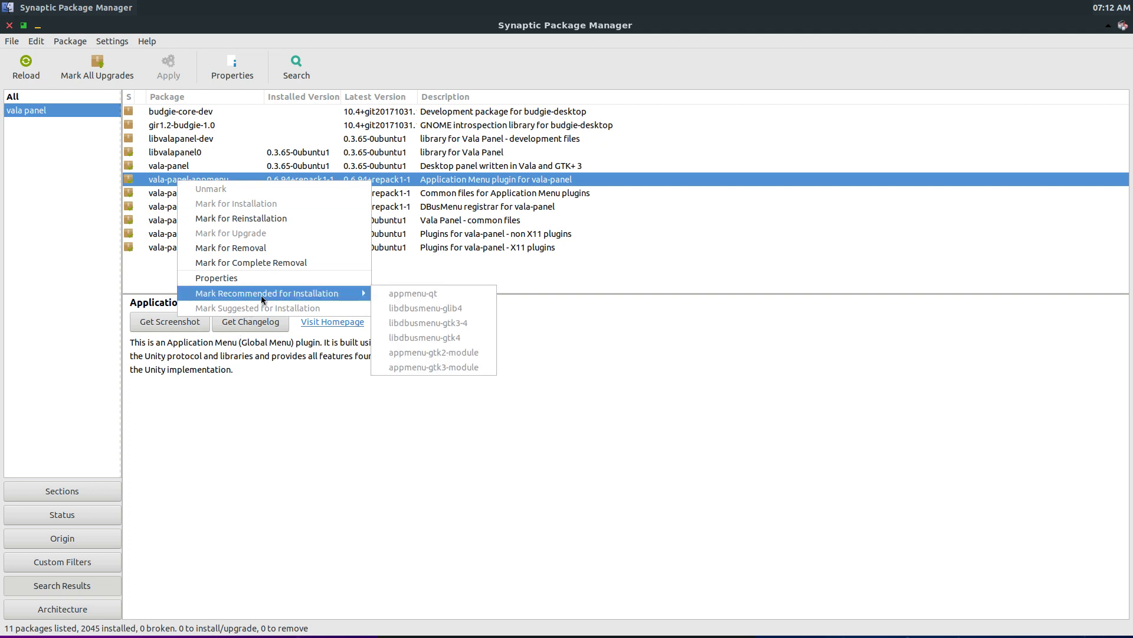
click(617, 270)
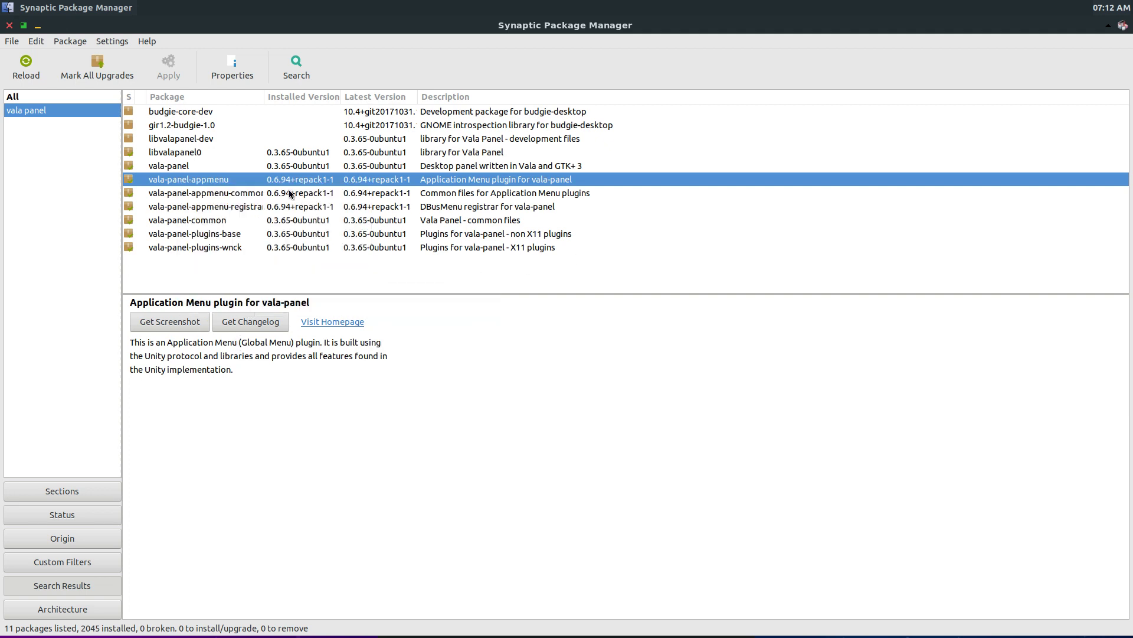
click(188, 168)
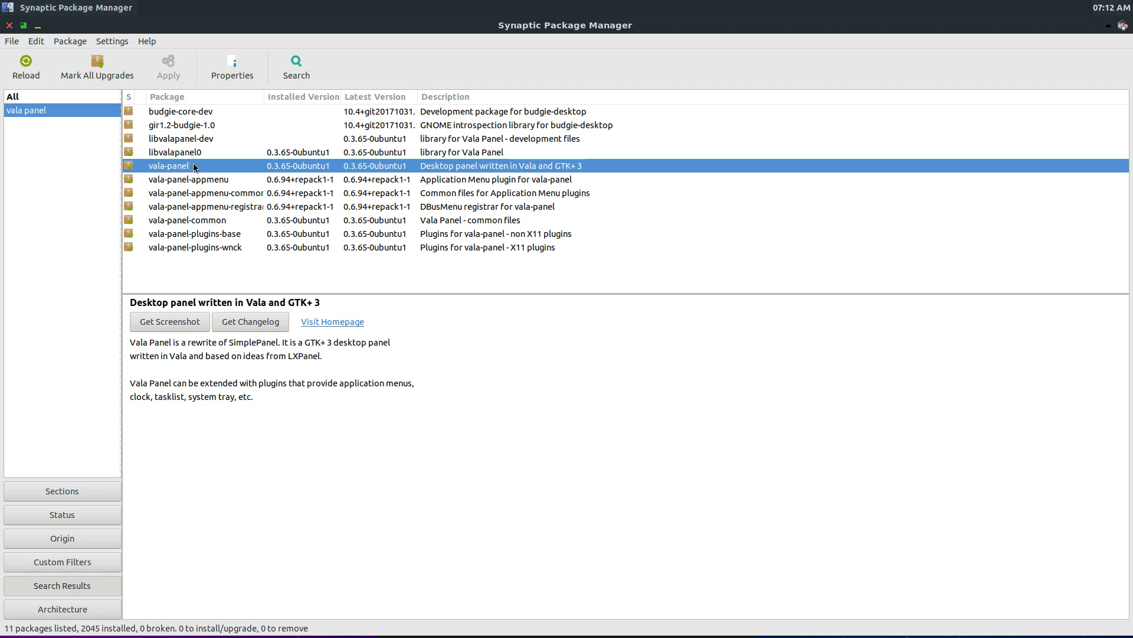
right_click(195, 167)
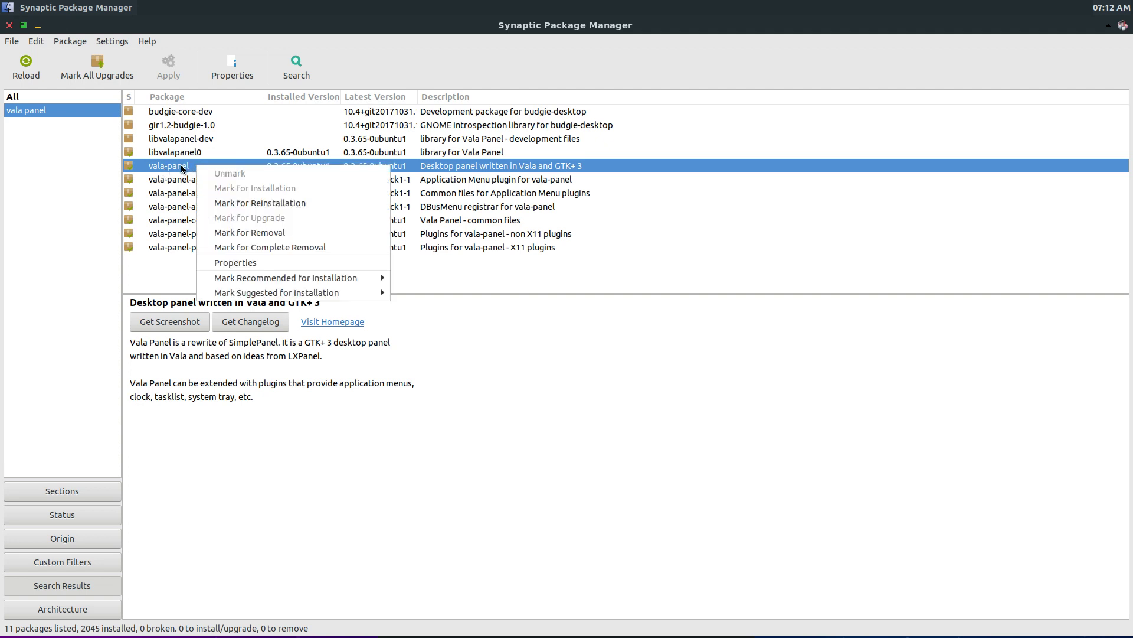
click(170, 181)
click(170, 181)
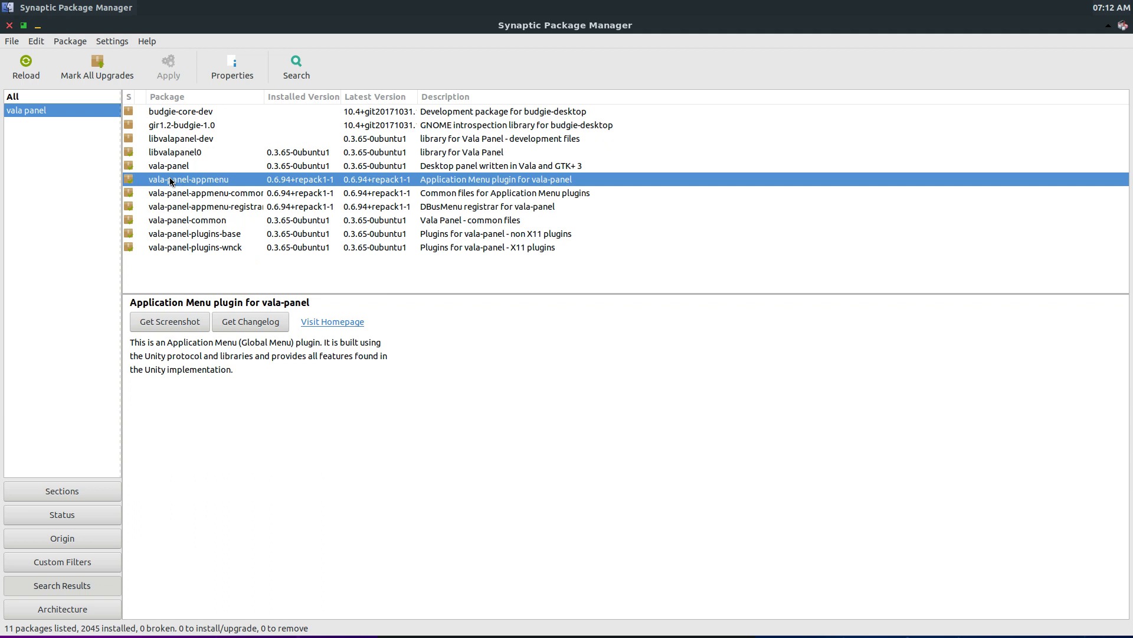
right_click(170, 181)
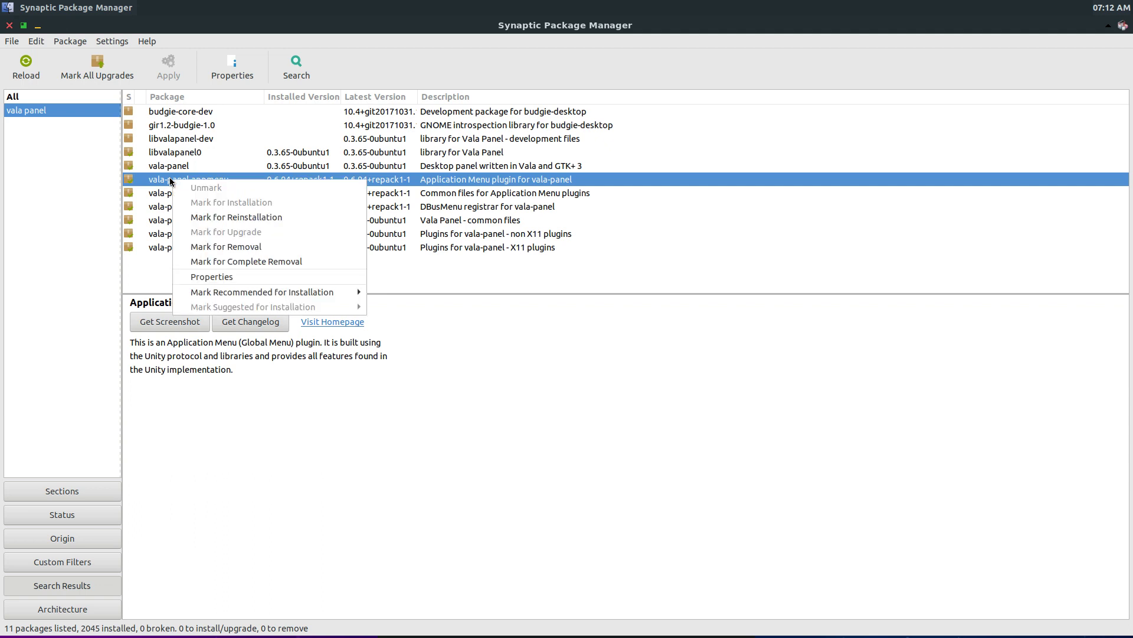
click(161, 182)
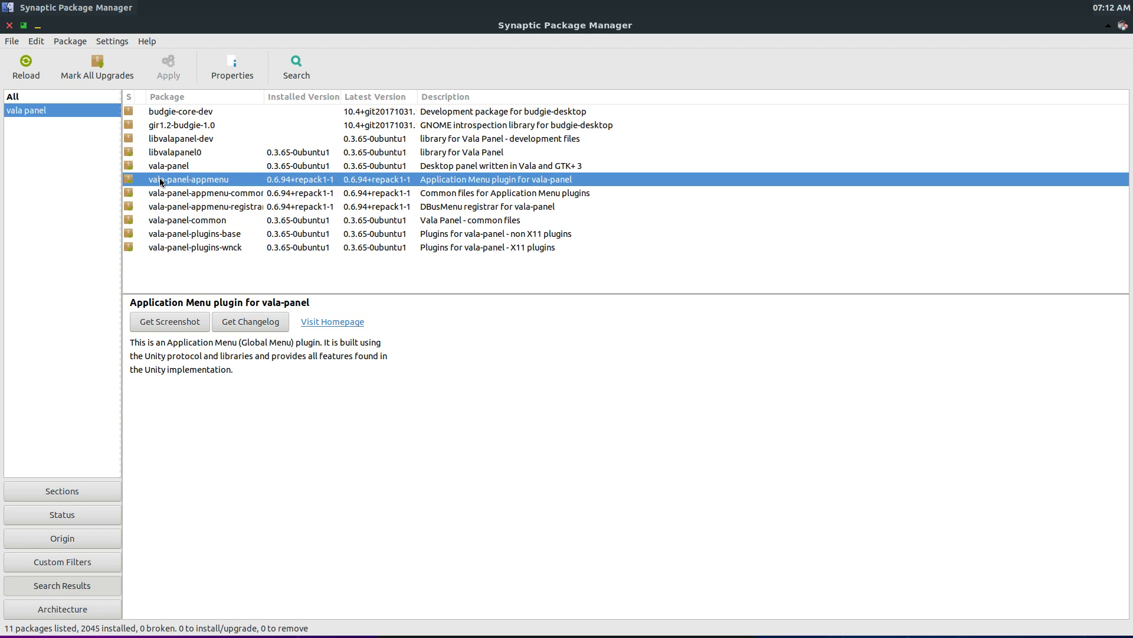
click(8, 26)
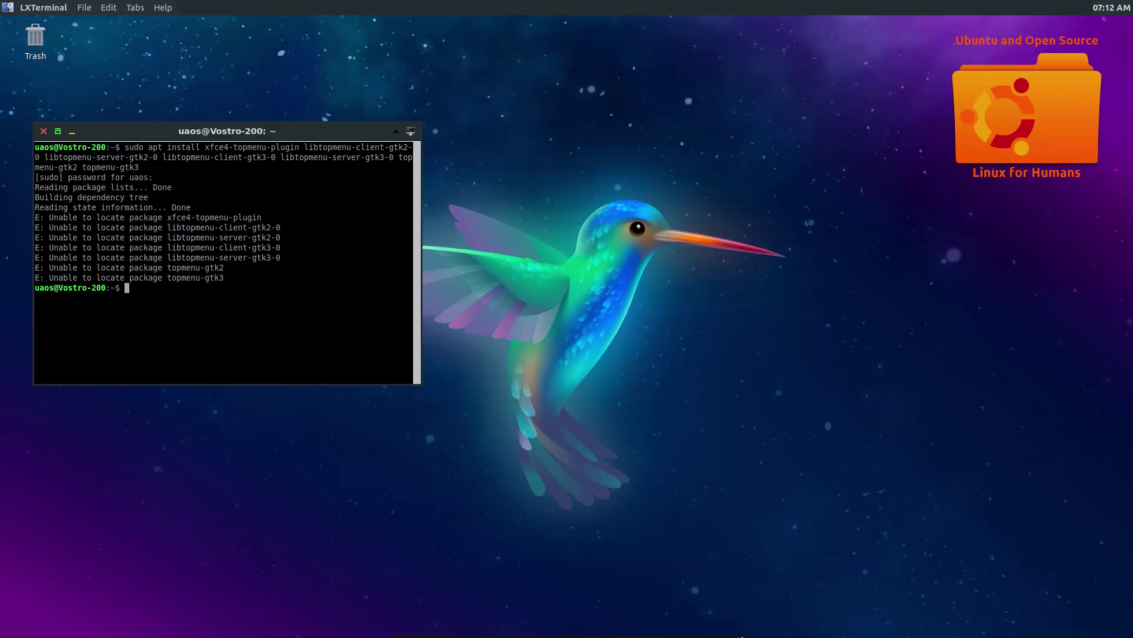
click(729, 631)
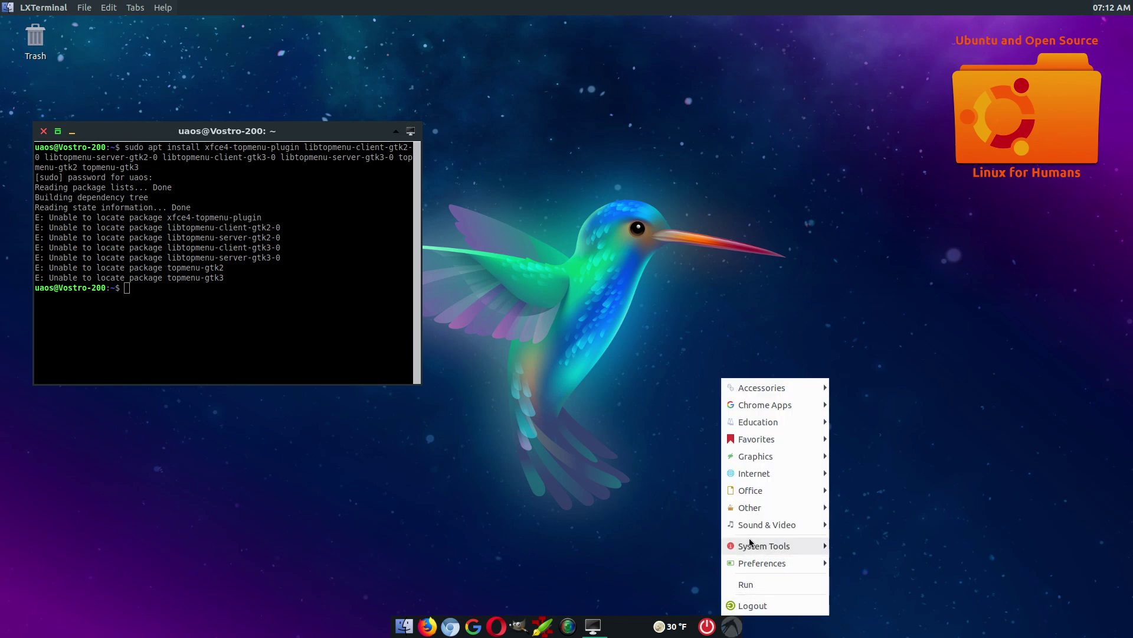
mouse_move(750, 545)
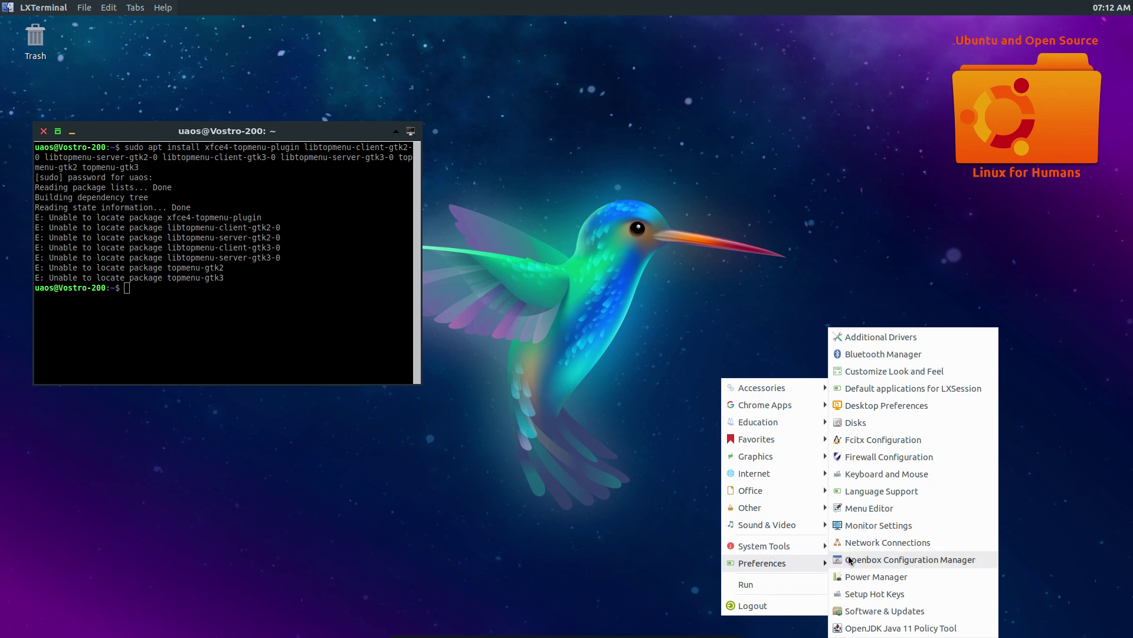
click(873, 390)
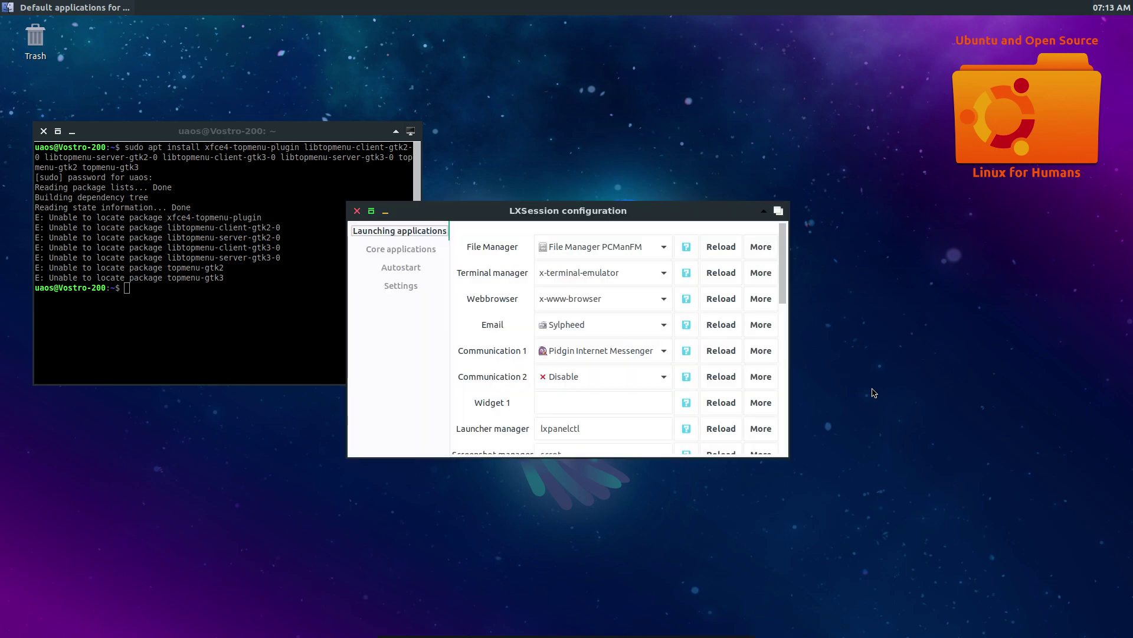
click(381, 270)
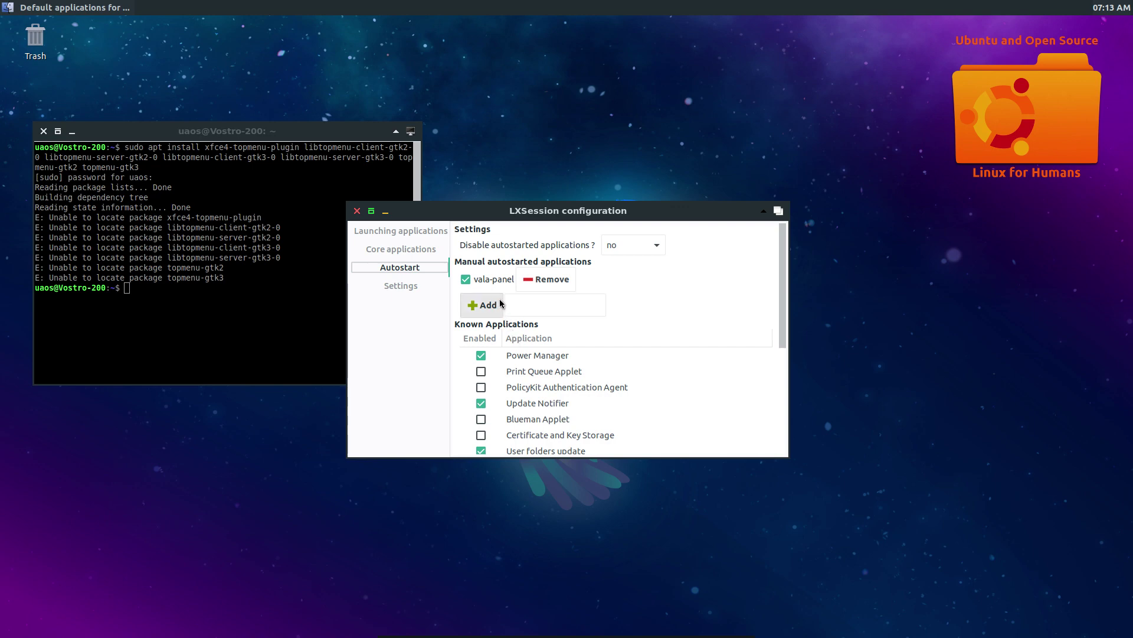
click(357, 211)
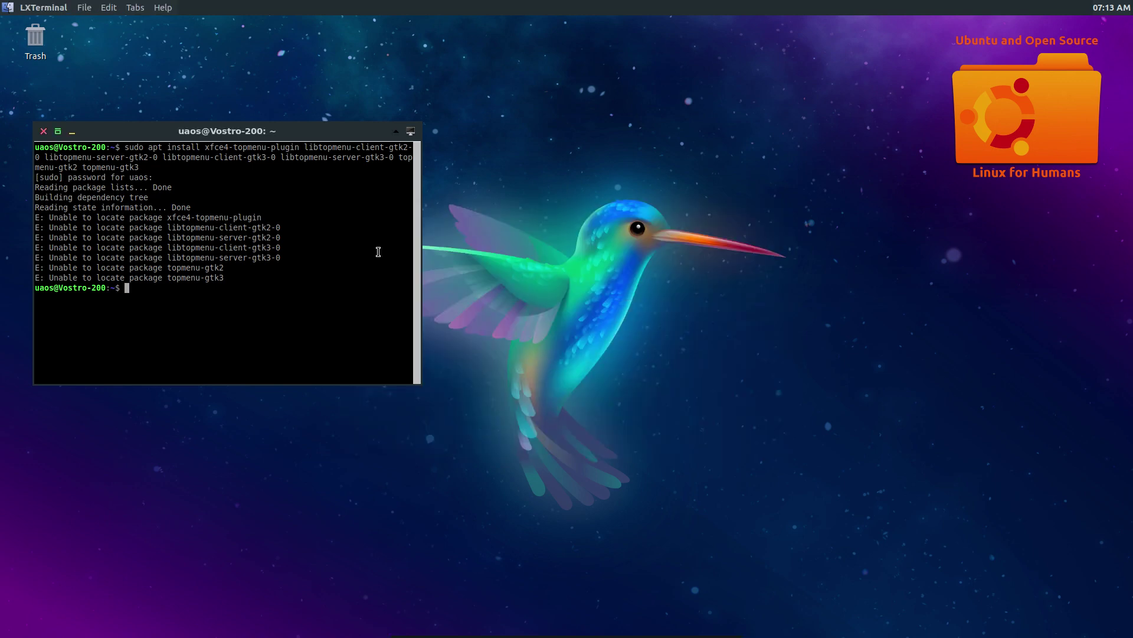
right_click(628, 635)
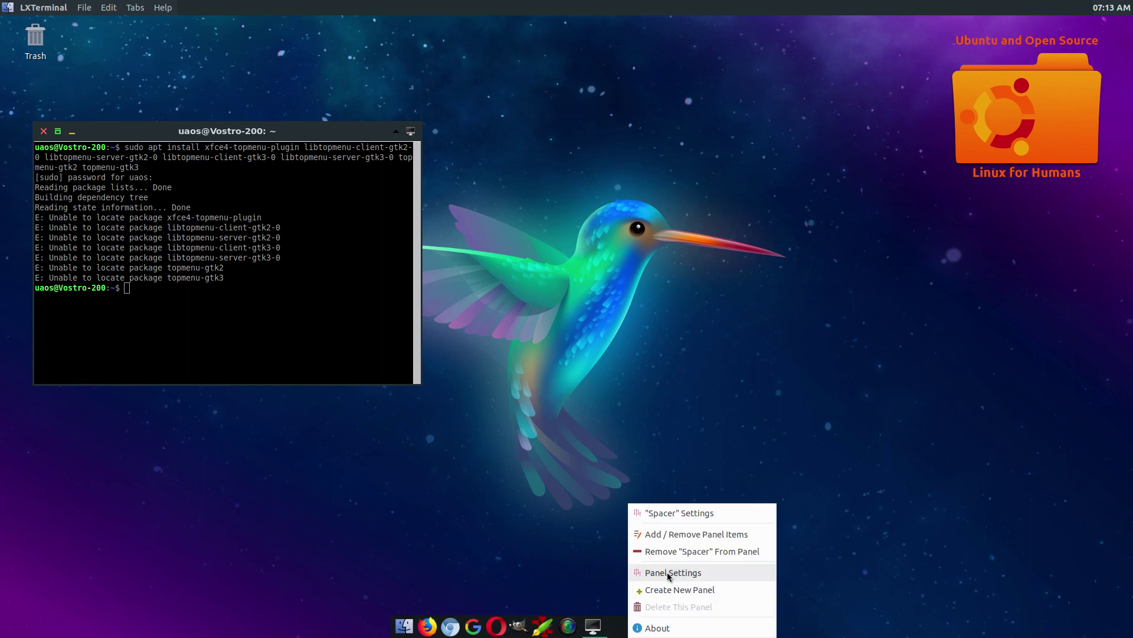
click(671, 630)
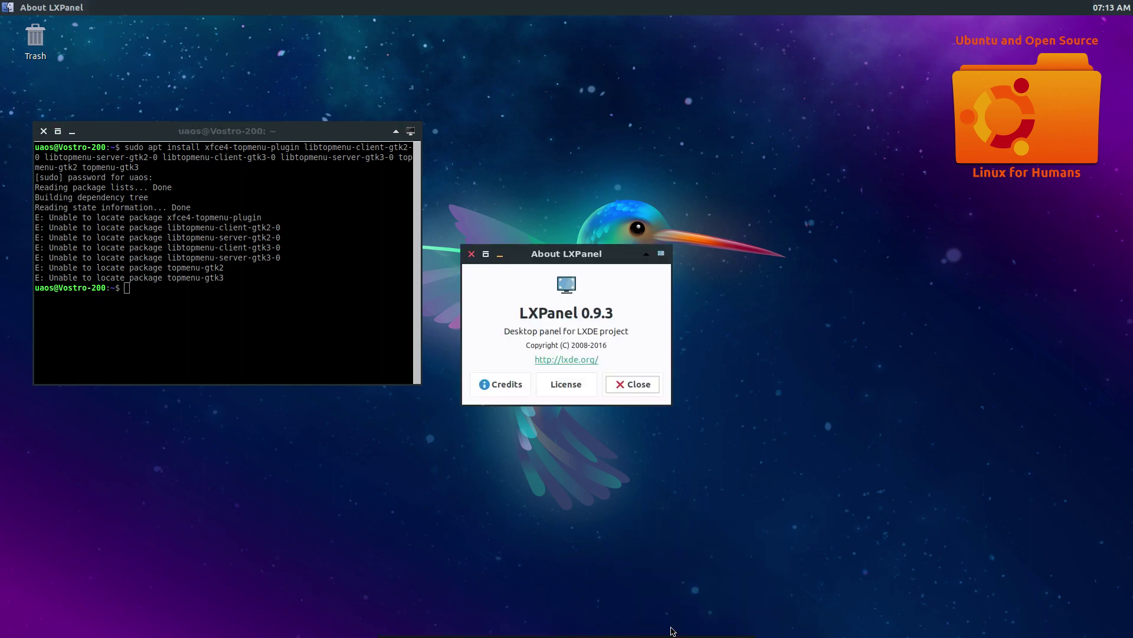
click(621, 385)
mouse_move(501, 619)
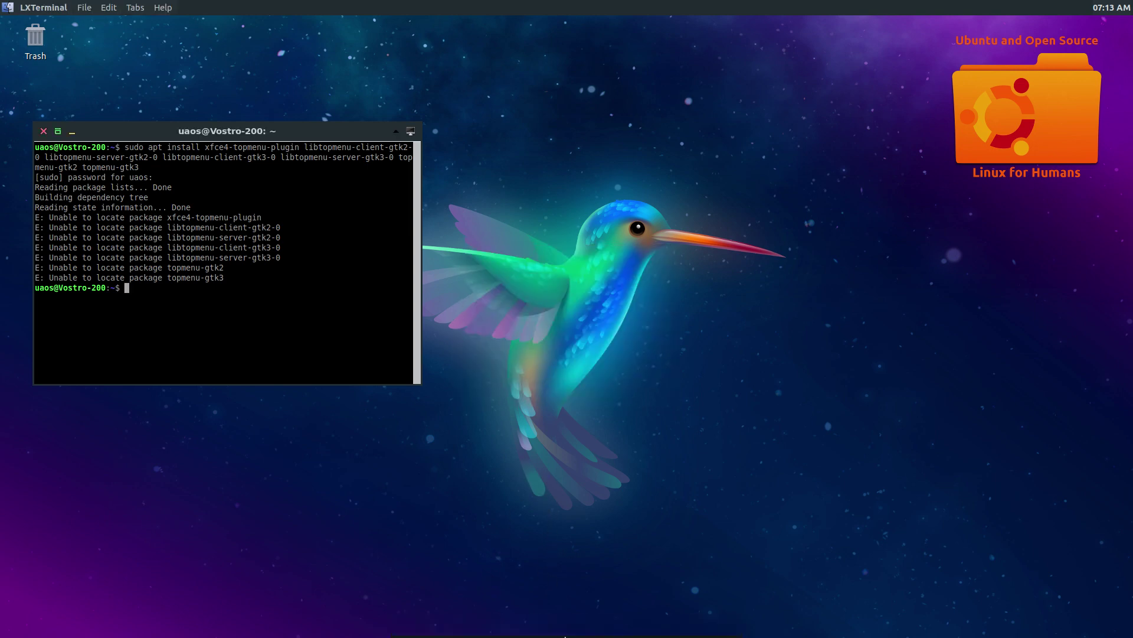
mouse_move(565, 635)
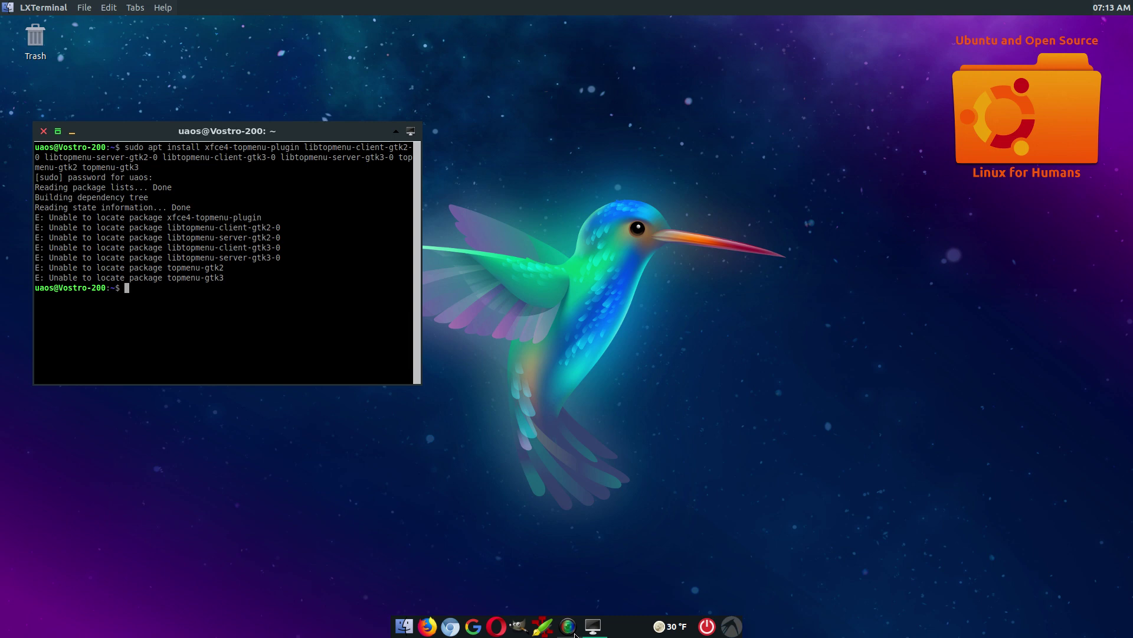
Open the top bar's Panel Items list, move the preferences window, and view Quickstart settings
right_click(607, 12)
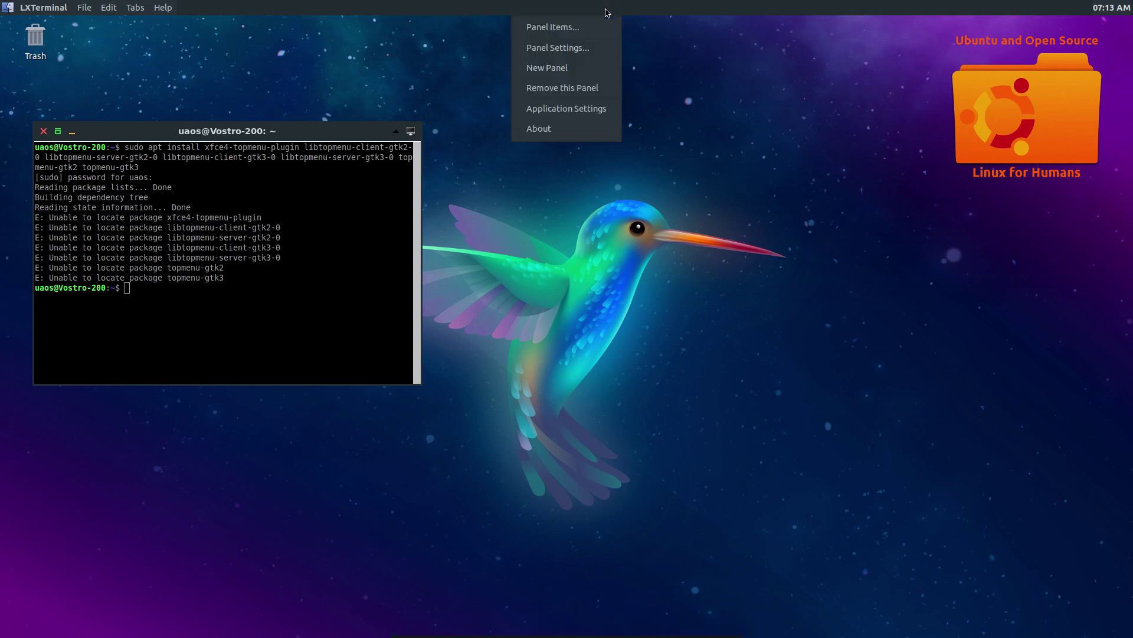
click(569, 28)
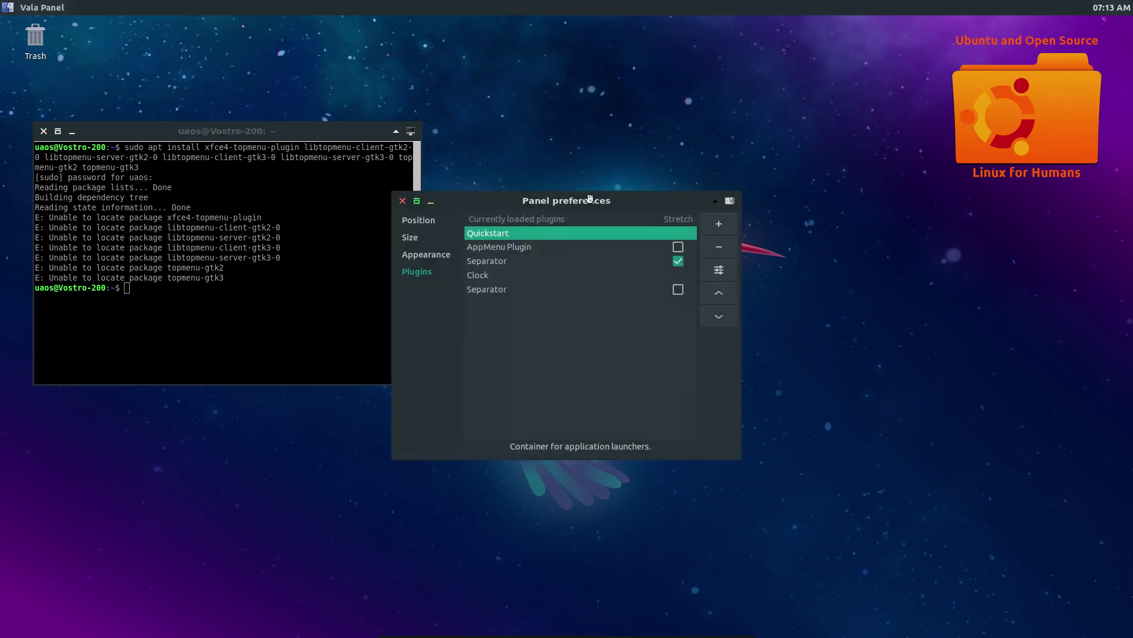
drag(582, 202, 679, 147)
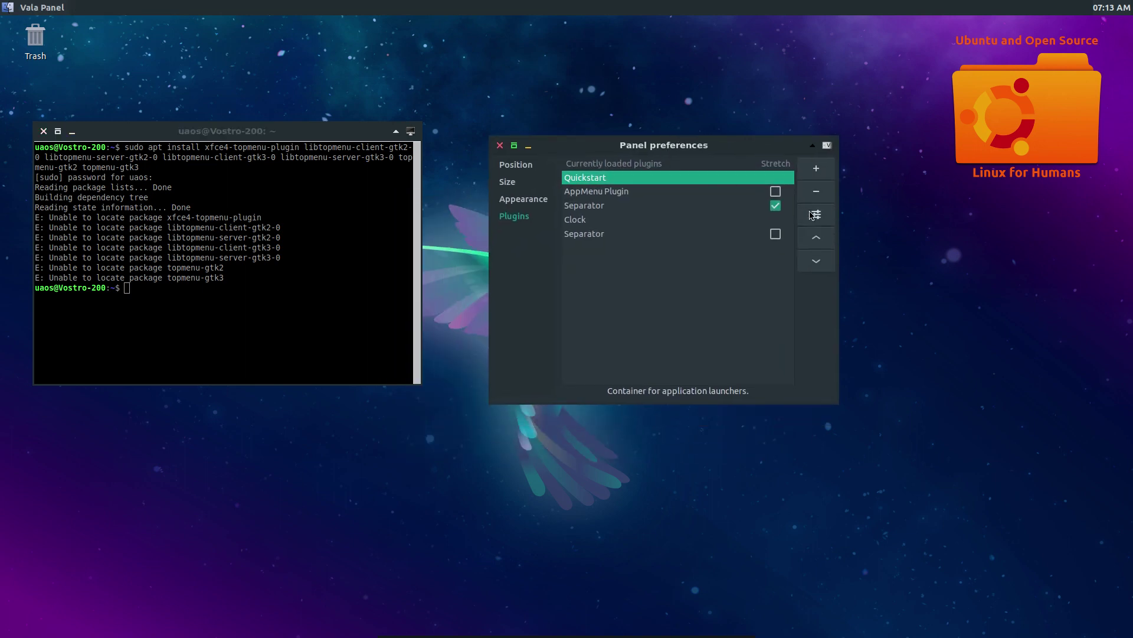
click(813, 214)
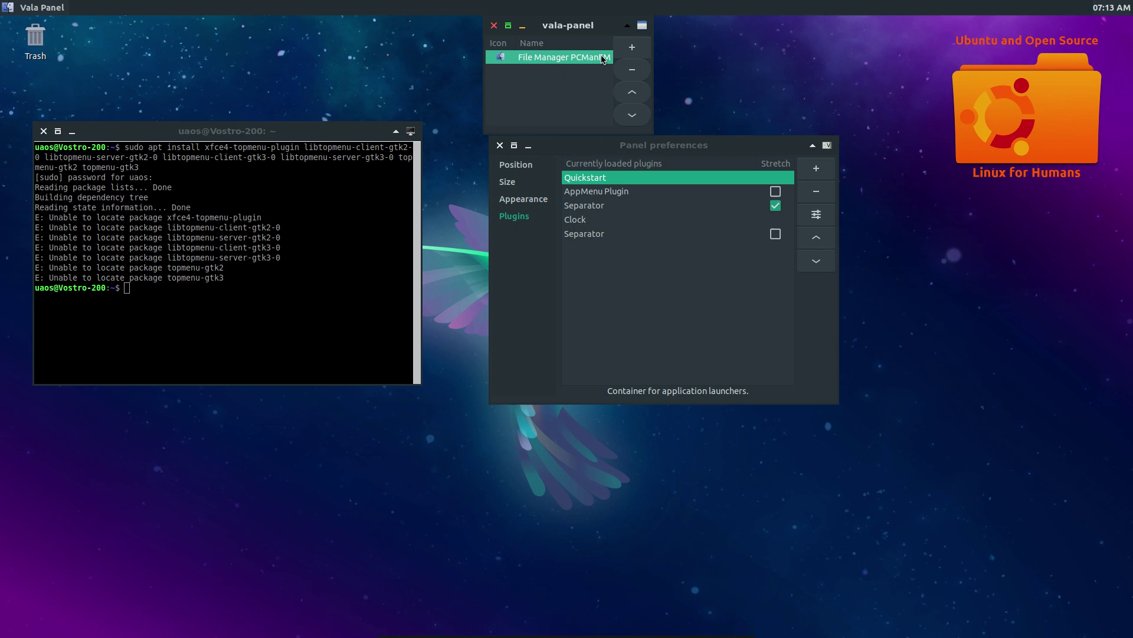
click(496, 26)
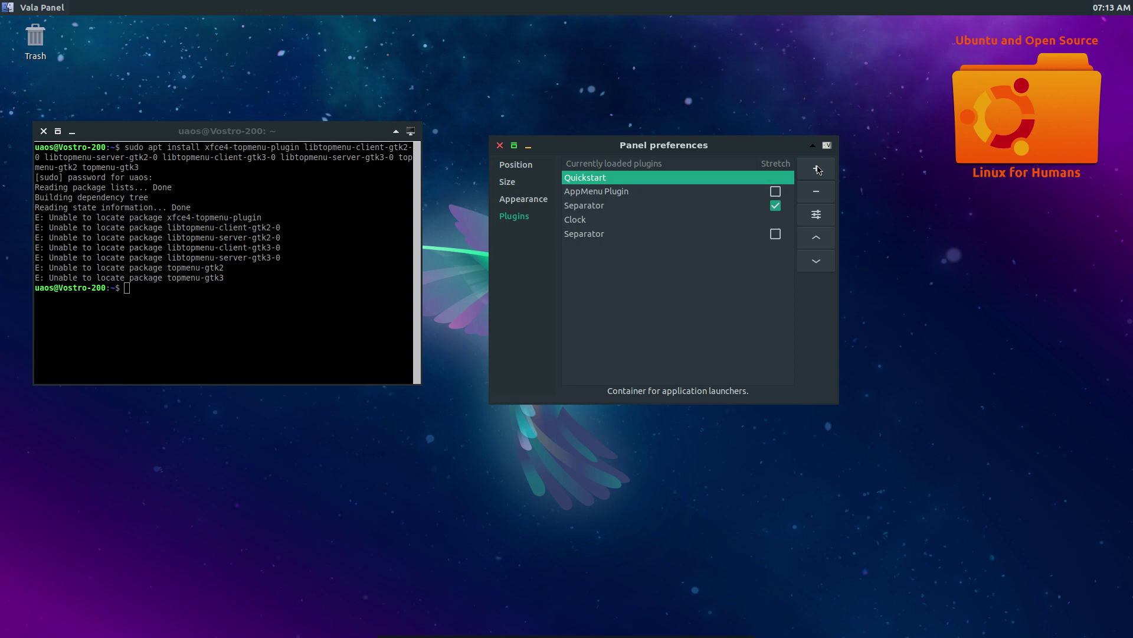
Add a second AppMenu Plugin to the top bar, then select and remove it again
click(818, 170)
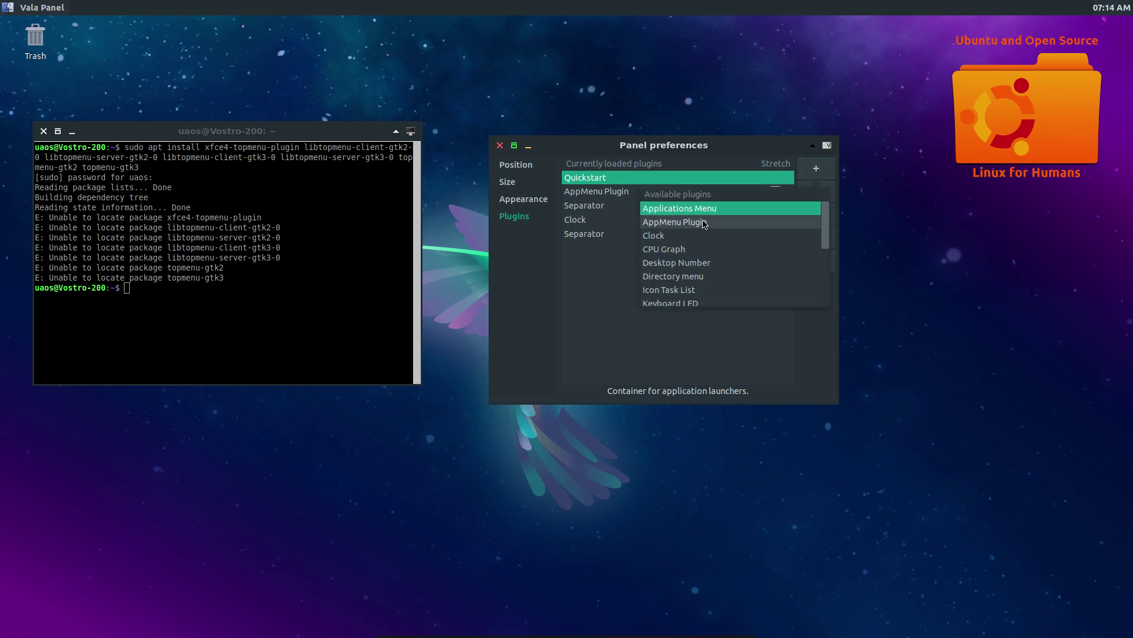
click(704, 222)
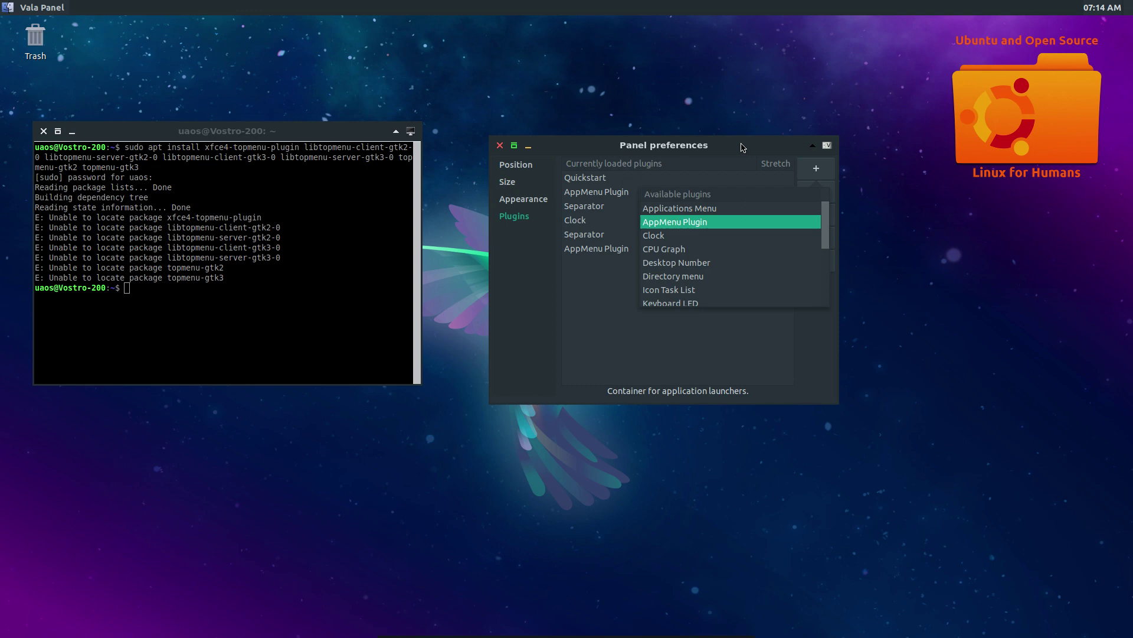
click(614, 299)
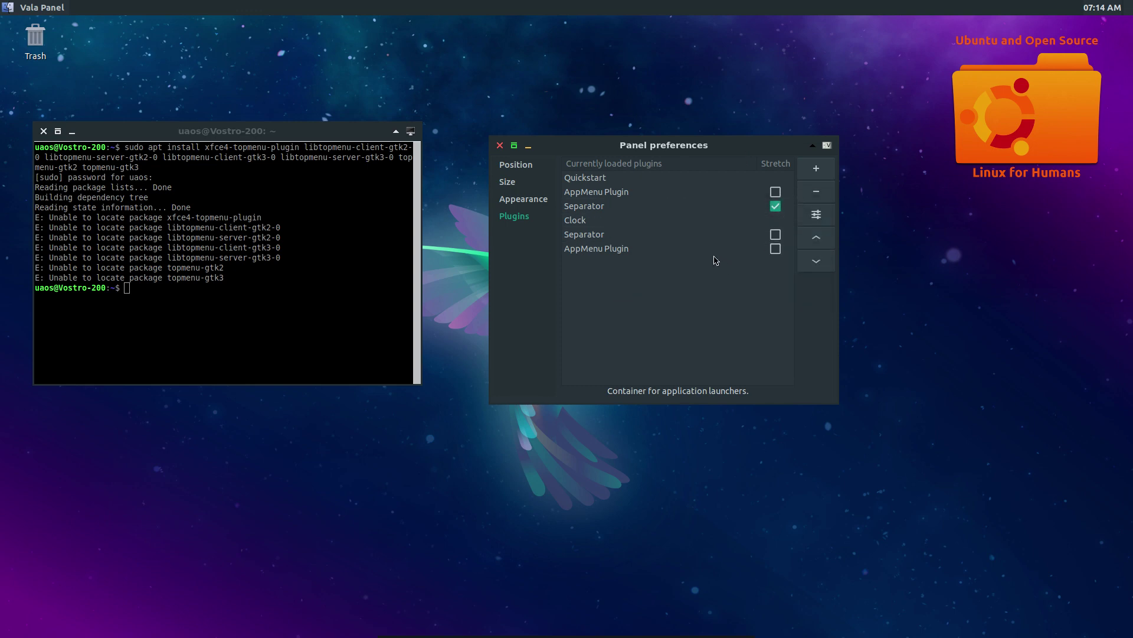
click(686, 249)
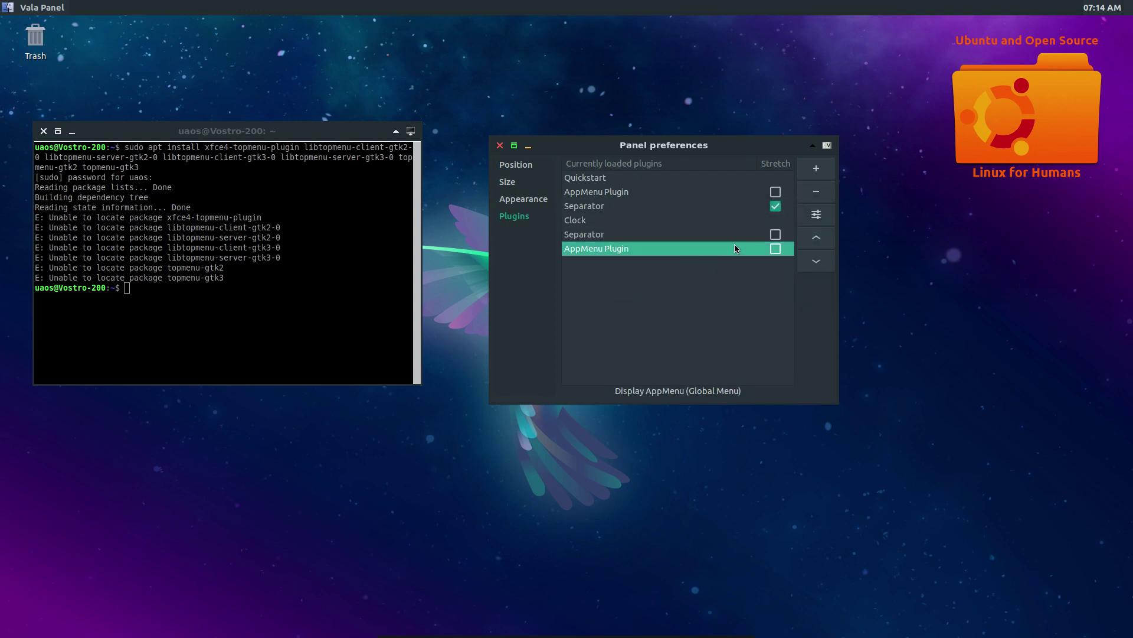
click(307, 133)
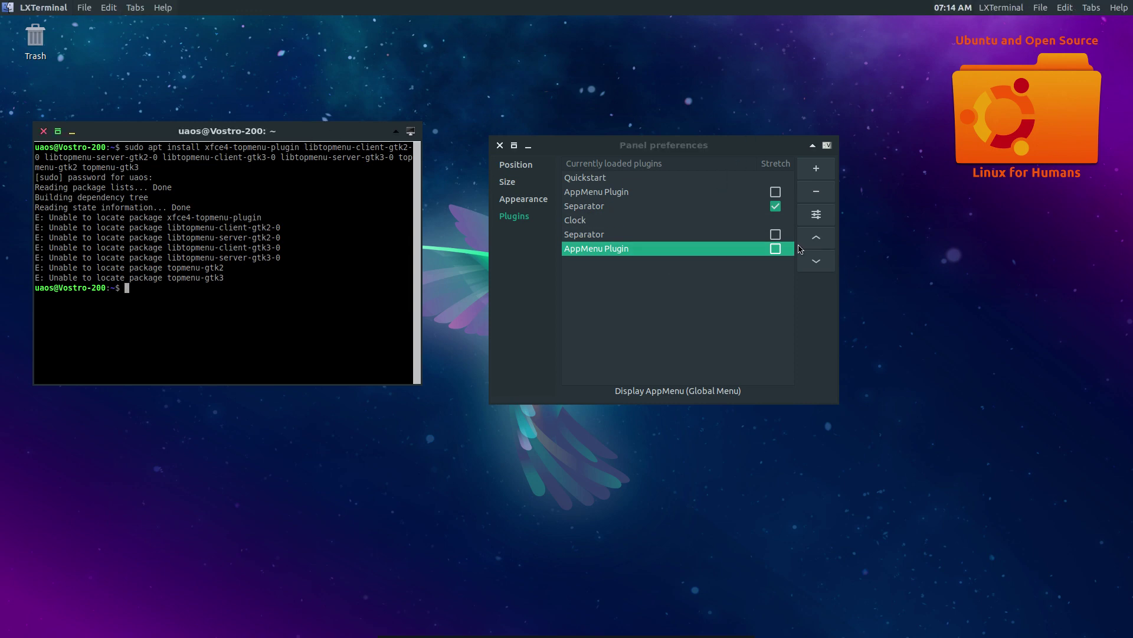
click(818, 196)
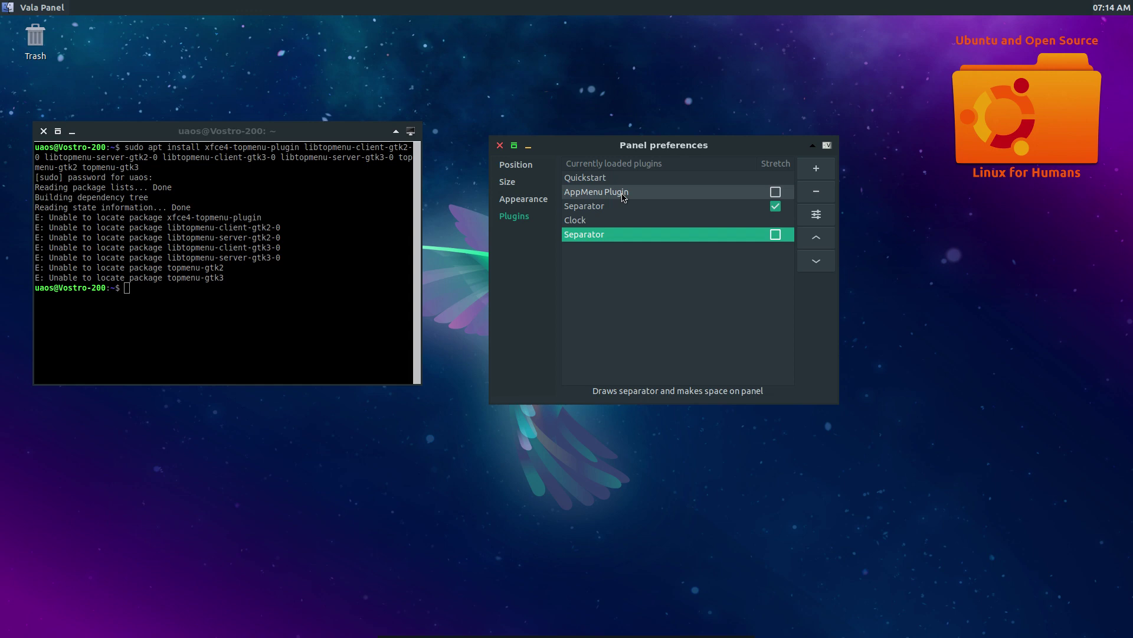
click(632, 223)
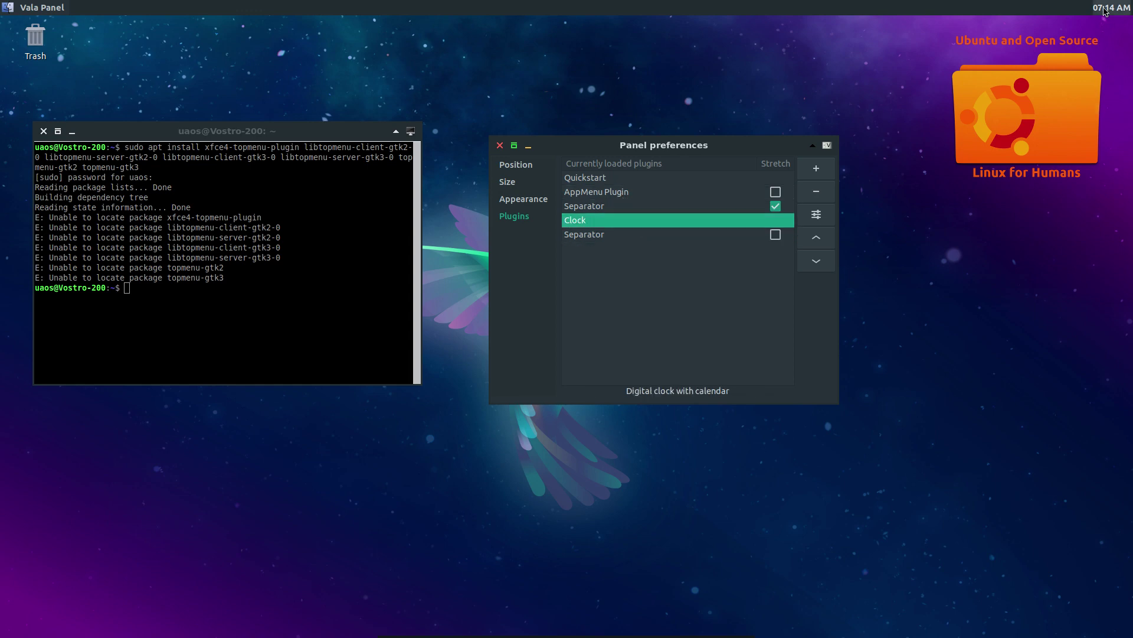
right_click(1105, 11)
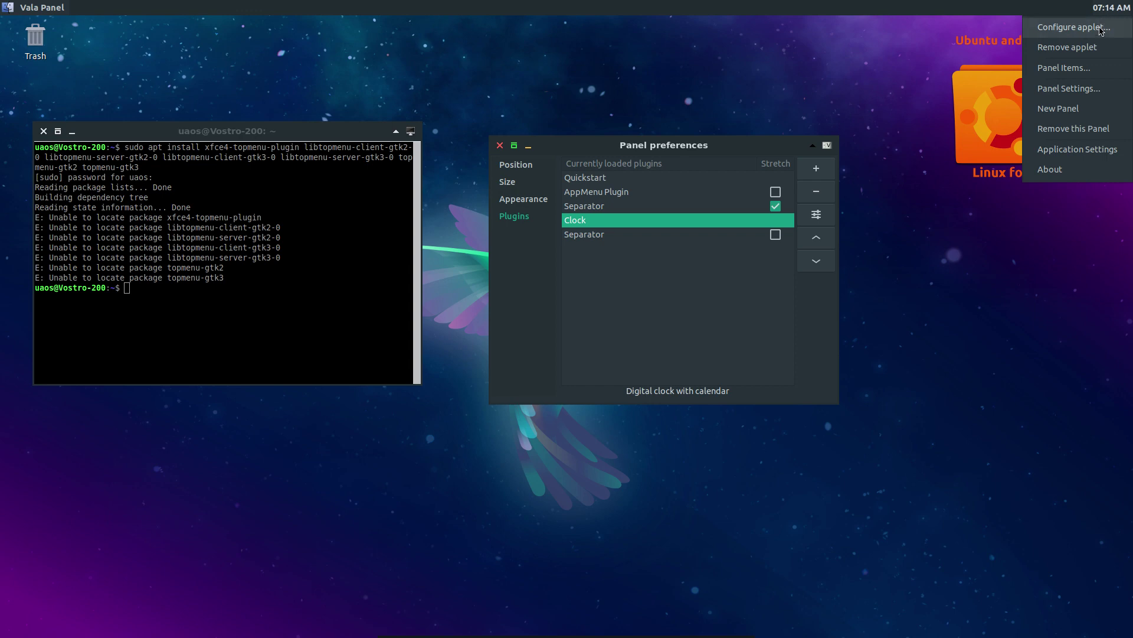
click(1096, 30)
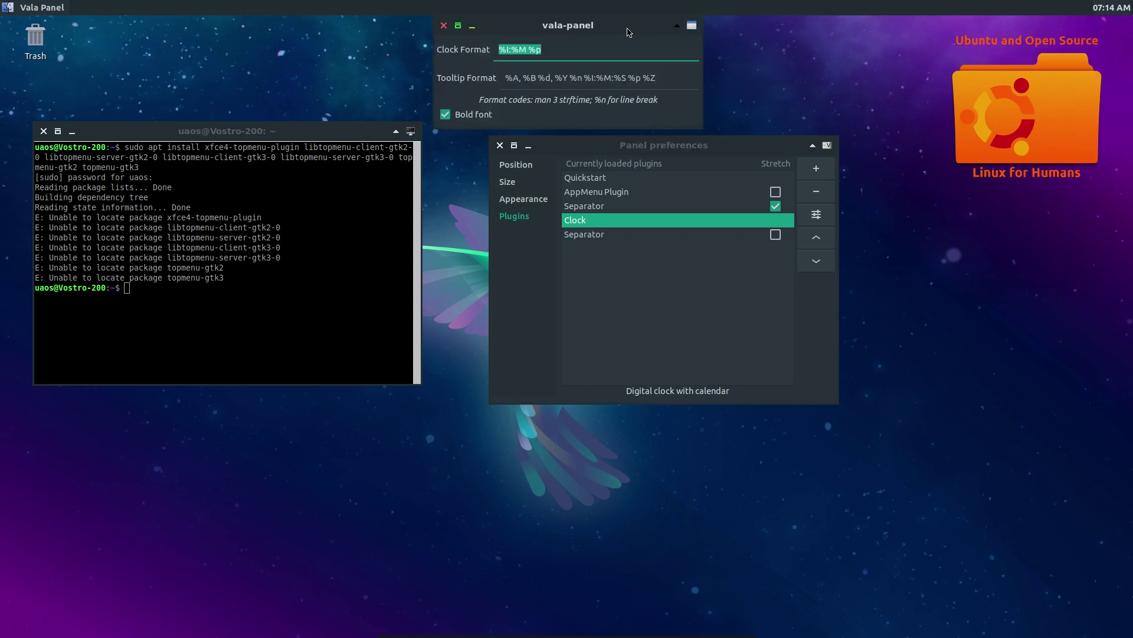
drag(691, 17, 980, 255)
mouse_move(693, 636)
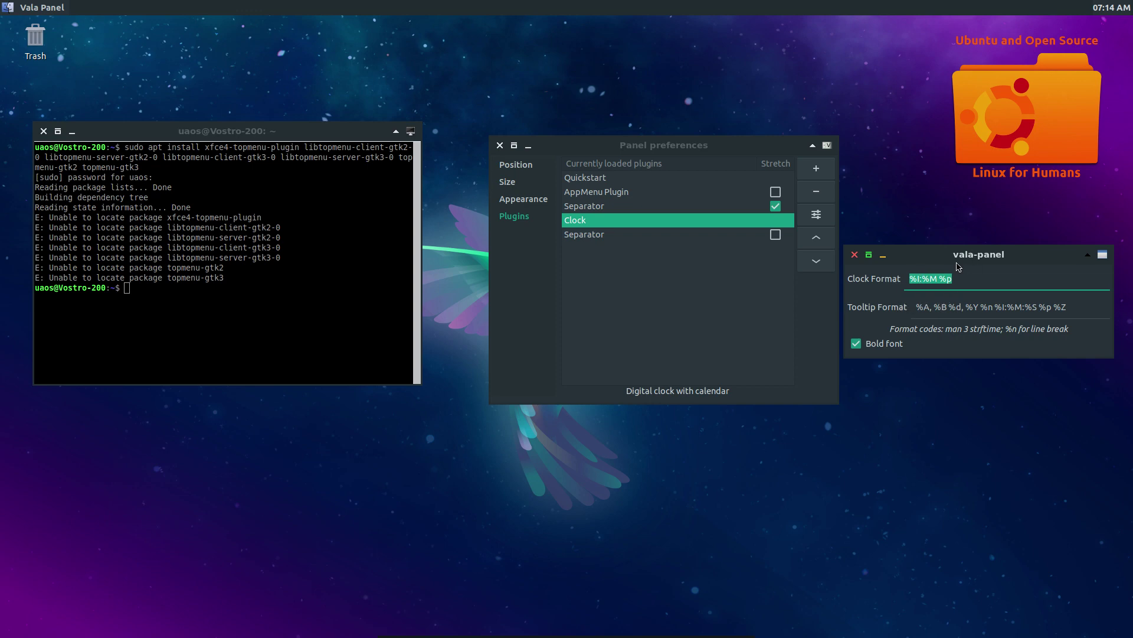
click(856, 255)
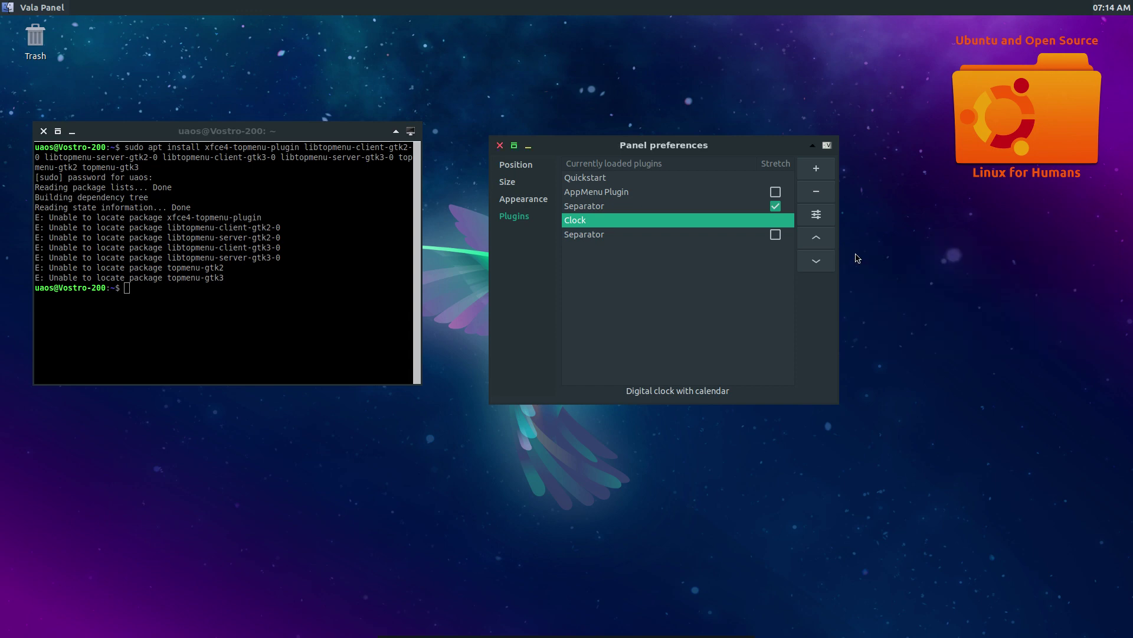
click(713, 207)
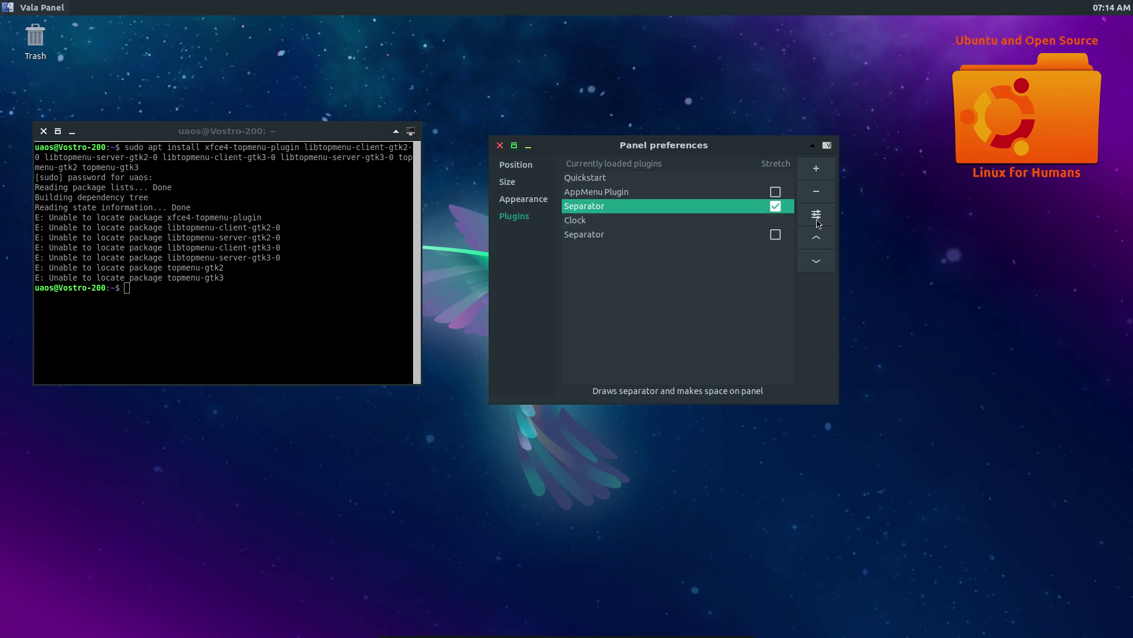
click(817, 214)
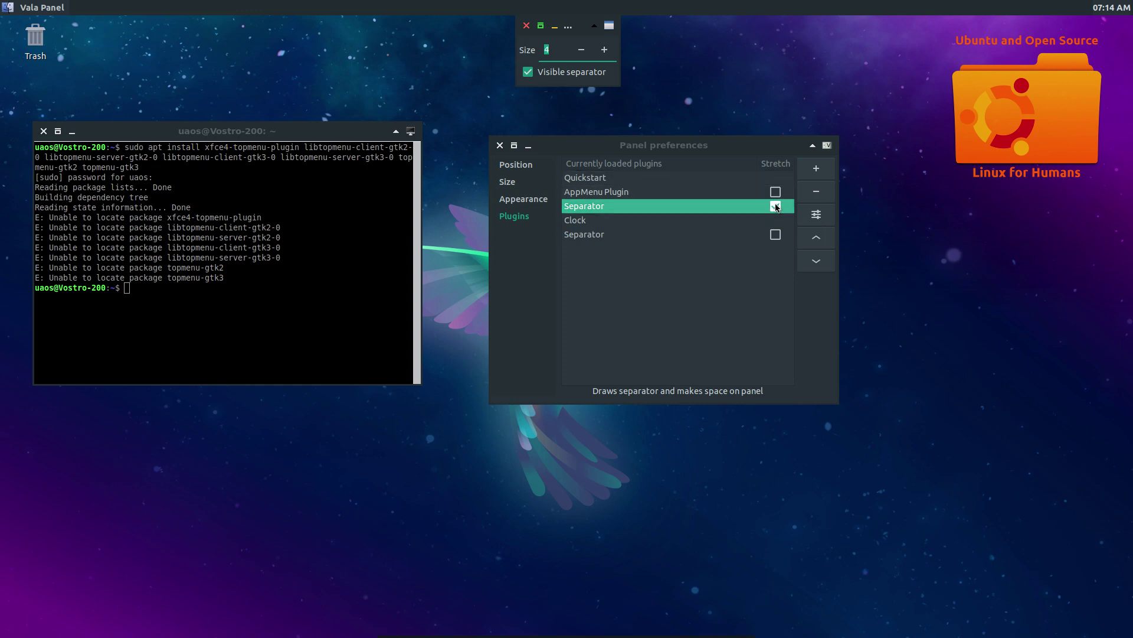
click(775, 206)
click(528, 26)
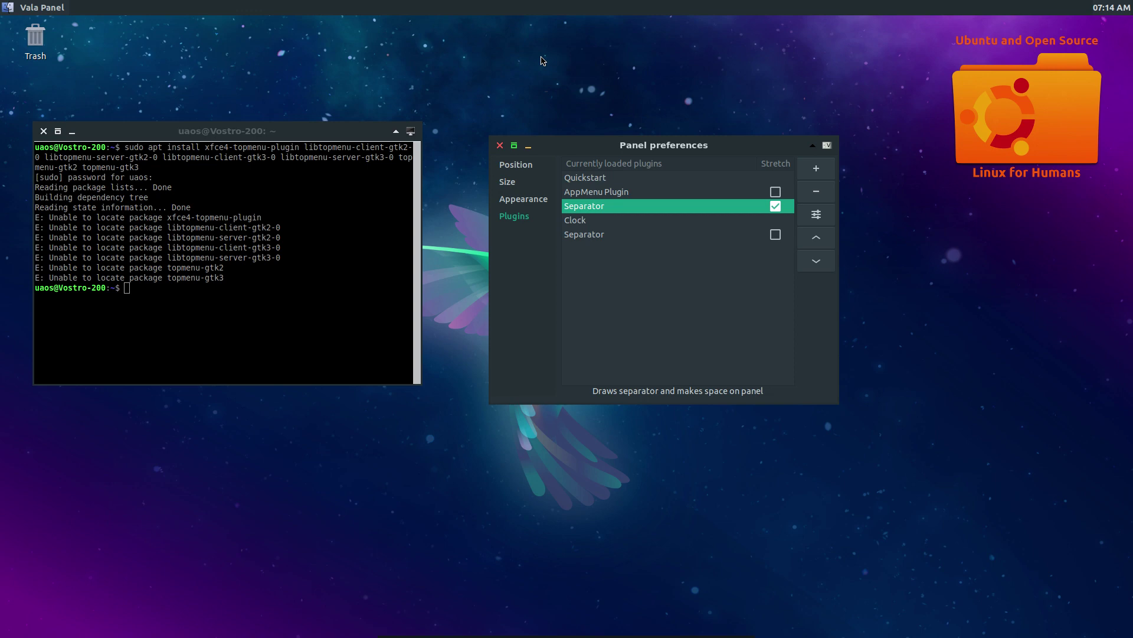
click(639, 192)
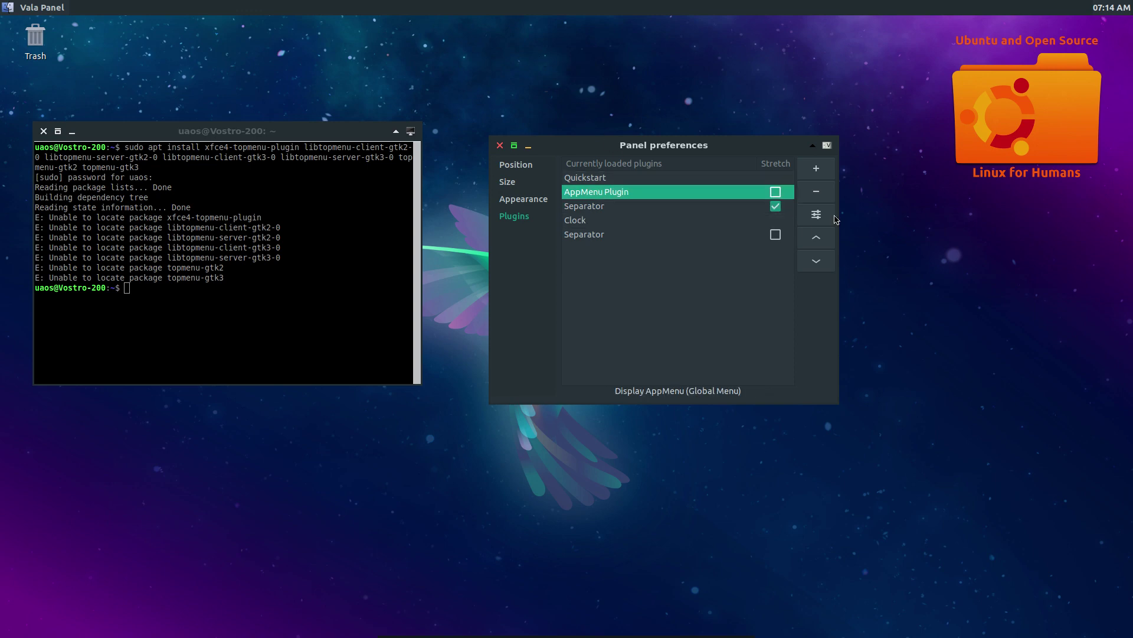
Turn on AppMenu Compact mode, test it with the terminal's menu, then switch it off
click(824, 218)
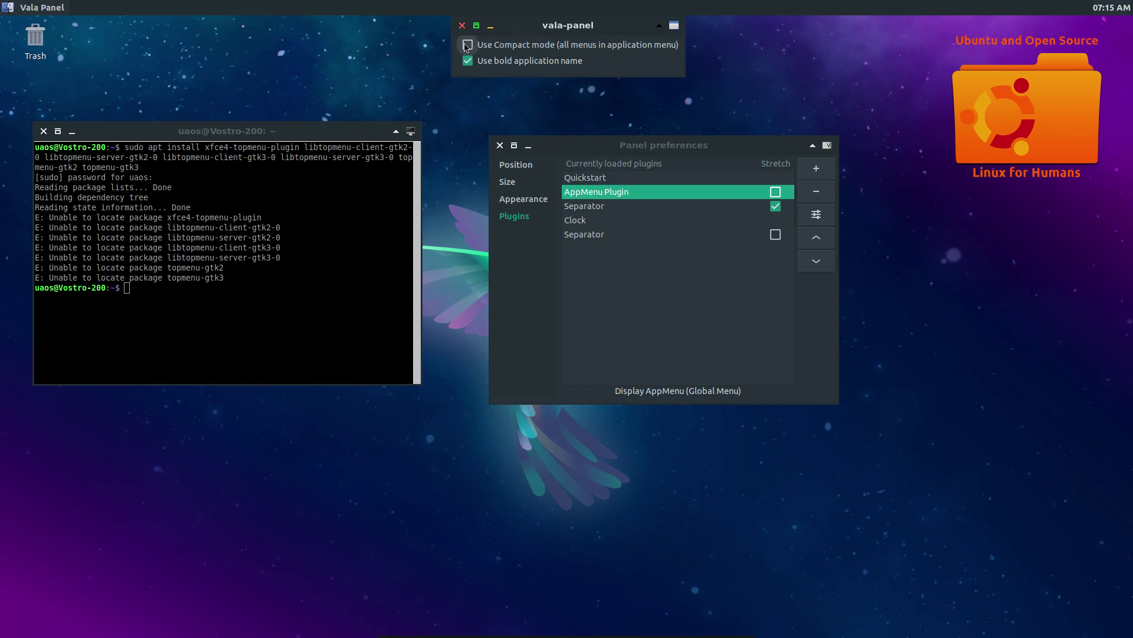
click(468, 45)
click(330, 131)
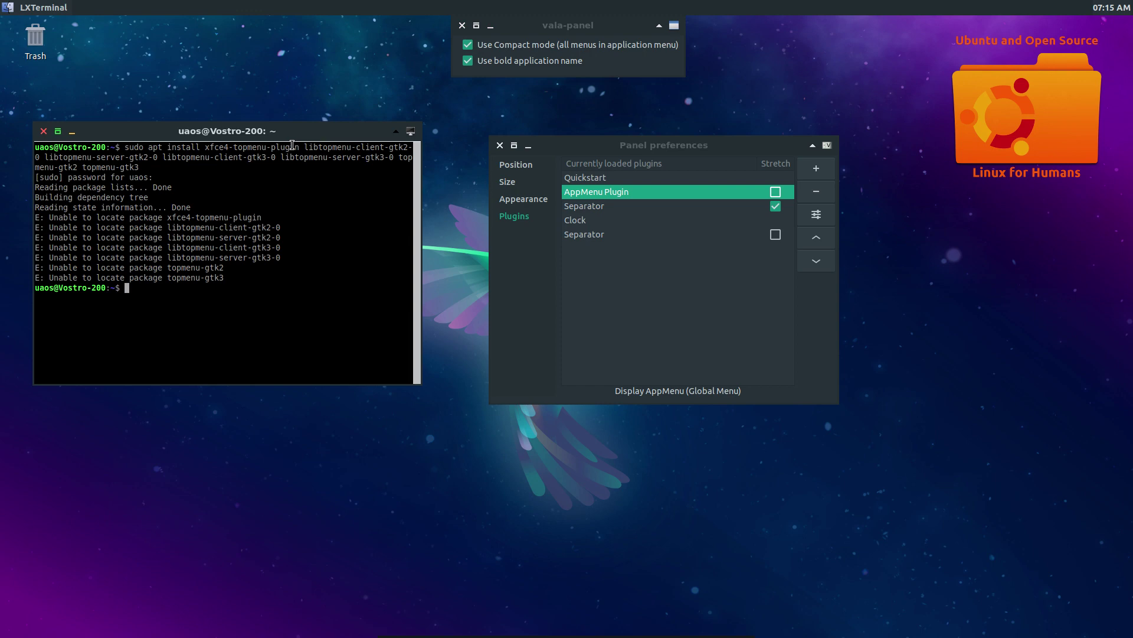
click(42, 7)
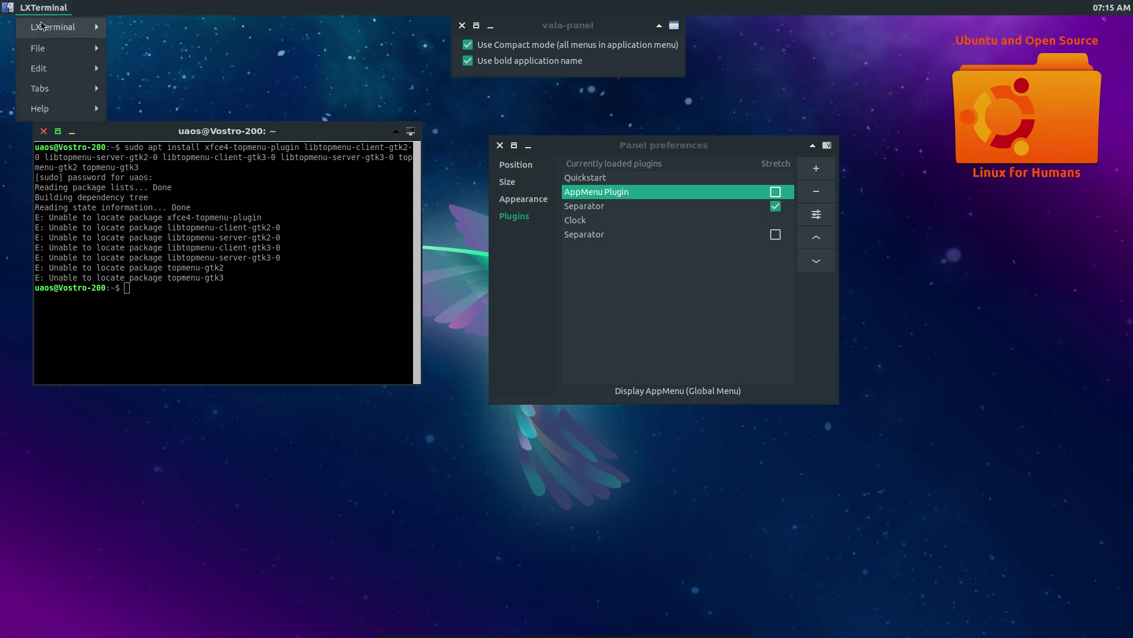
click(400, 59)
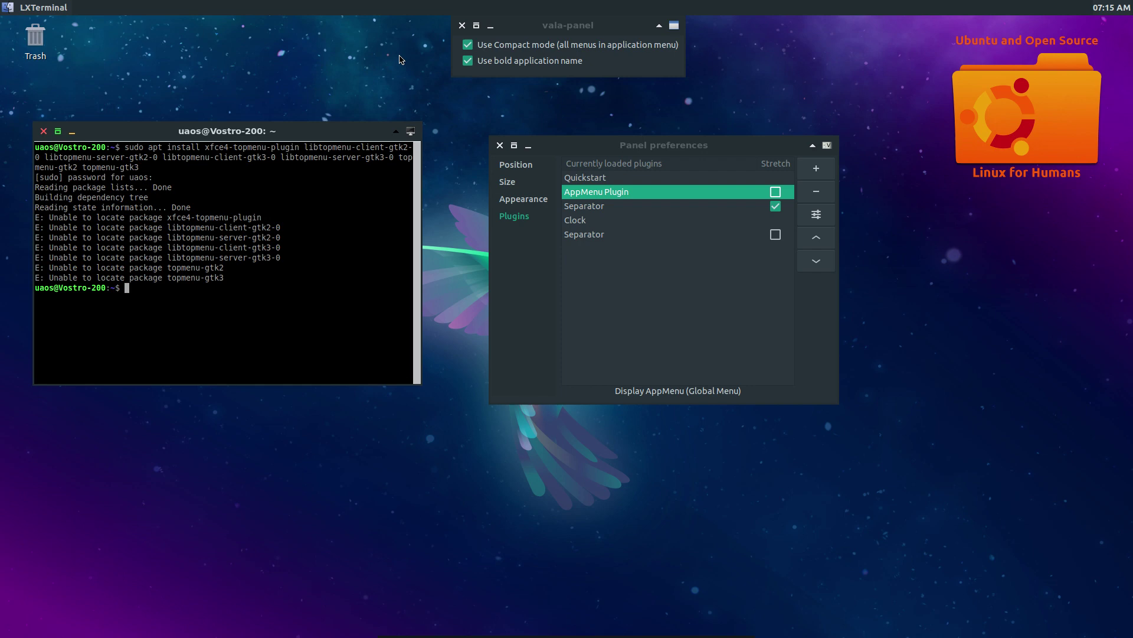
click(467, 45)
click(315, 134)
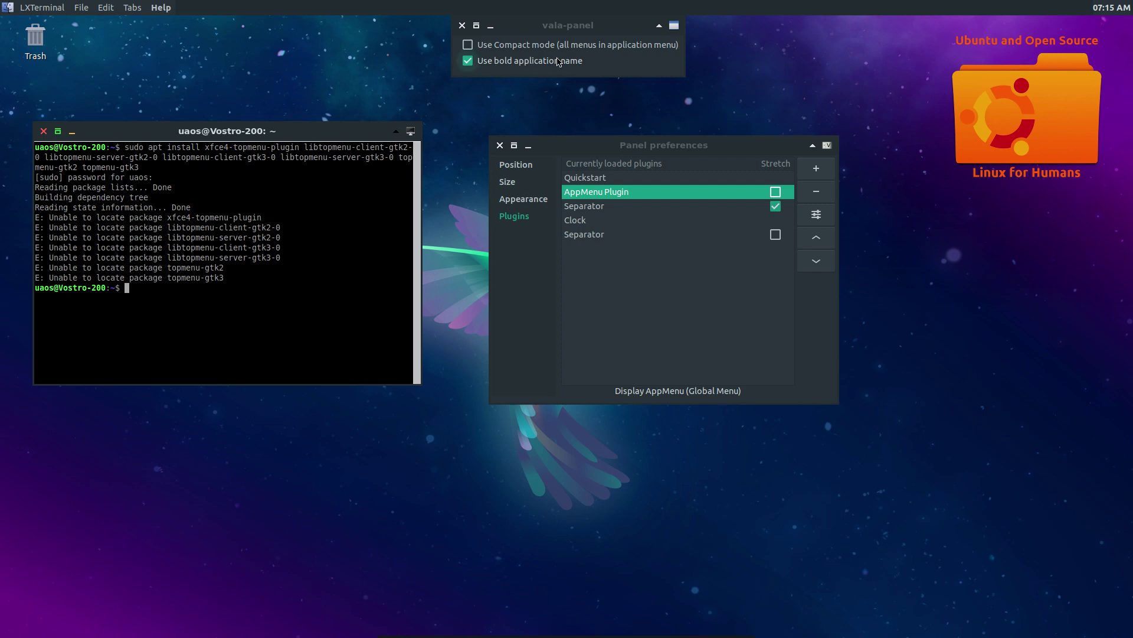
Maximize and restore the terminal, close AppMenu settings, then open File and Edit from the top bar
double_click(140, 132)
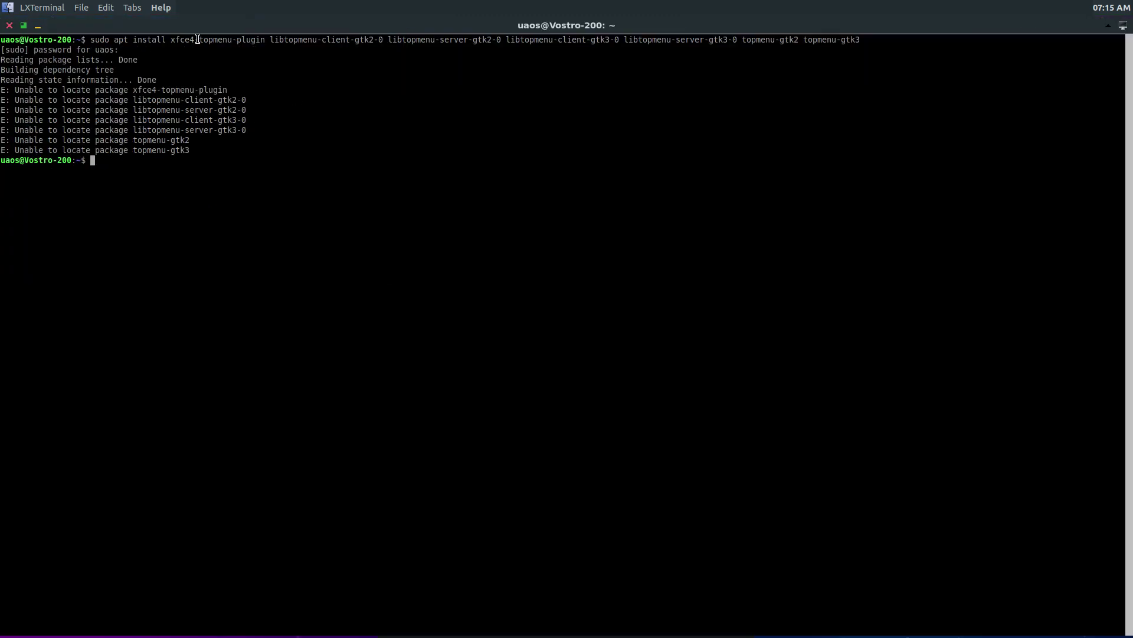
click(24, 26)
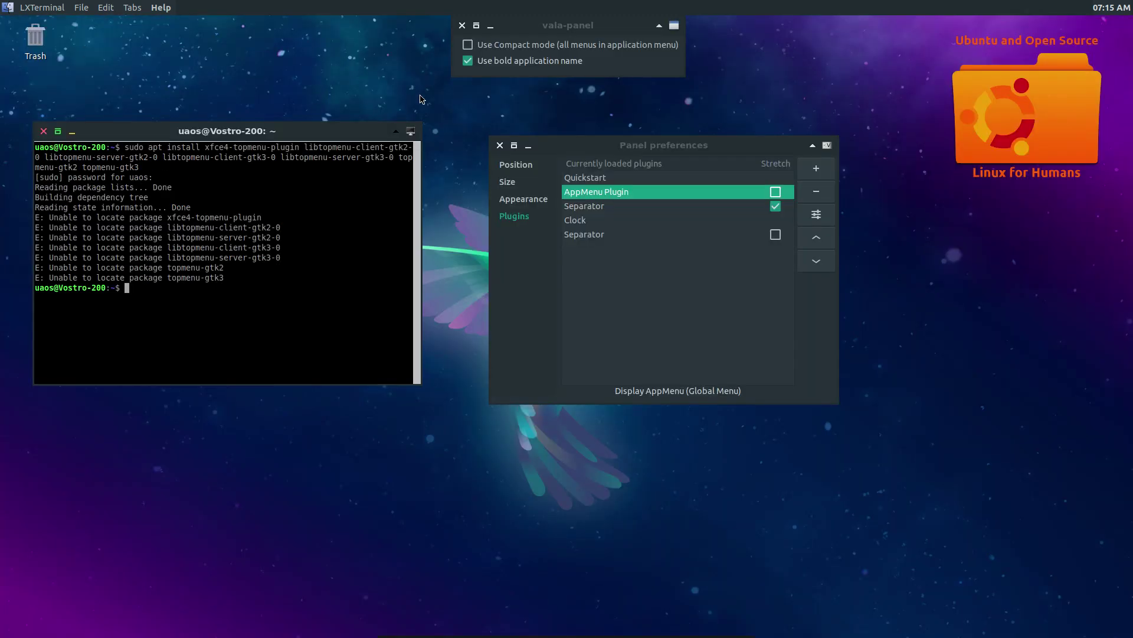
click(462, 25)
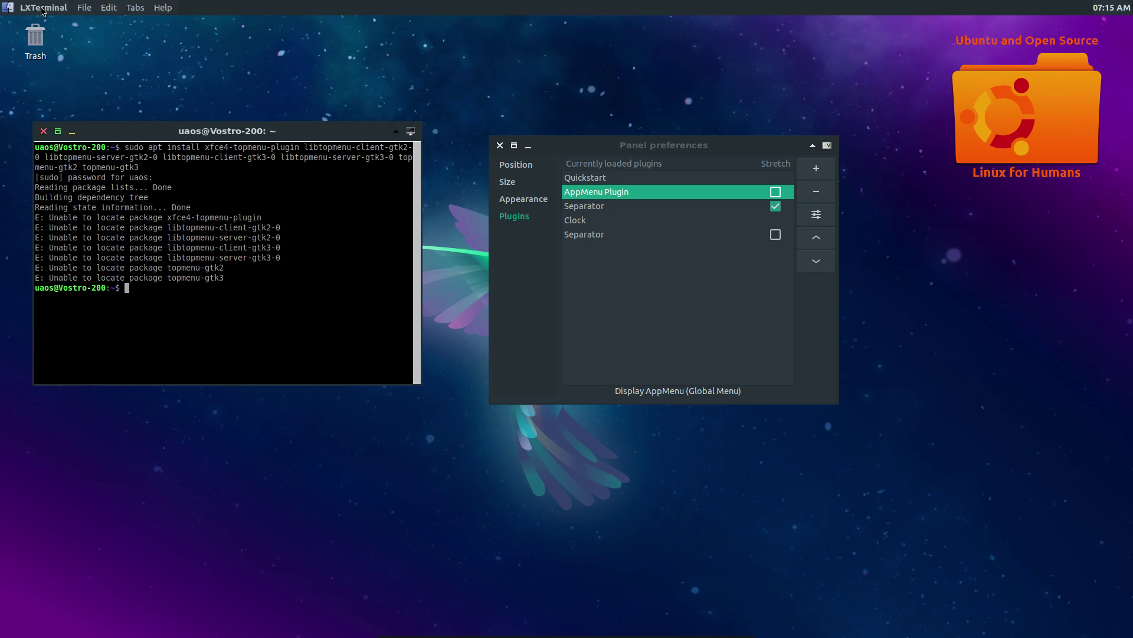
click(84, 7)
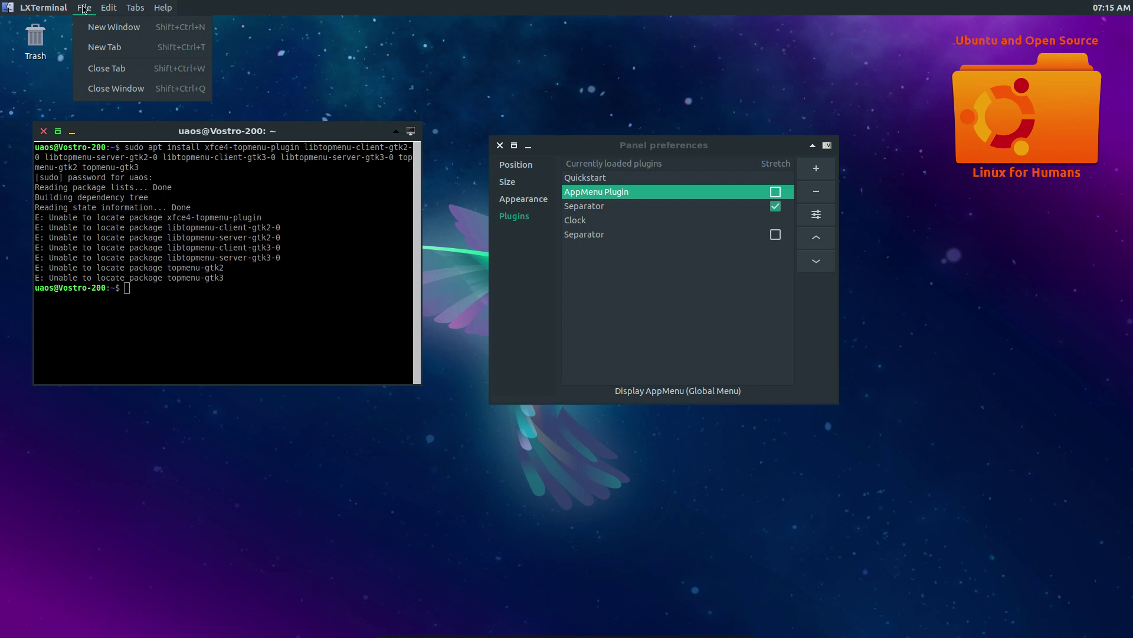
click(339, 61)
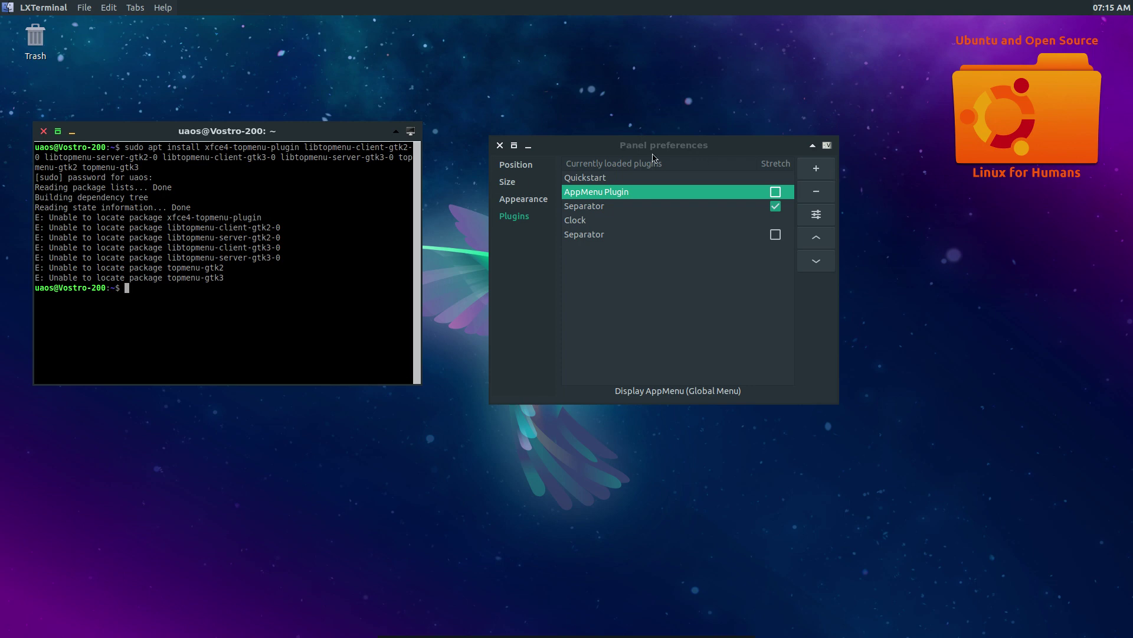
Close the Panel preferences window and the terminal, leaving the bare desktop with the LXPanel dock
click(499, 147)
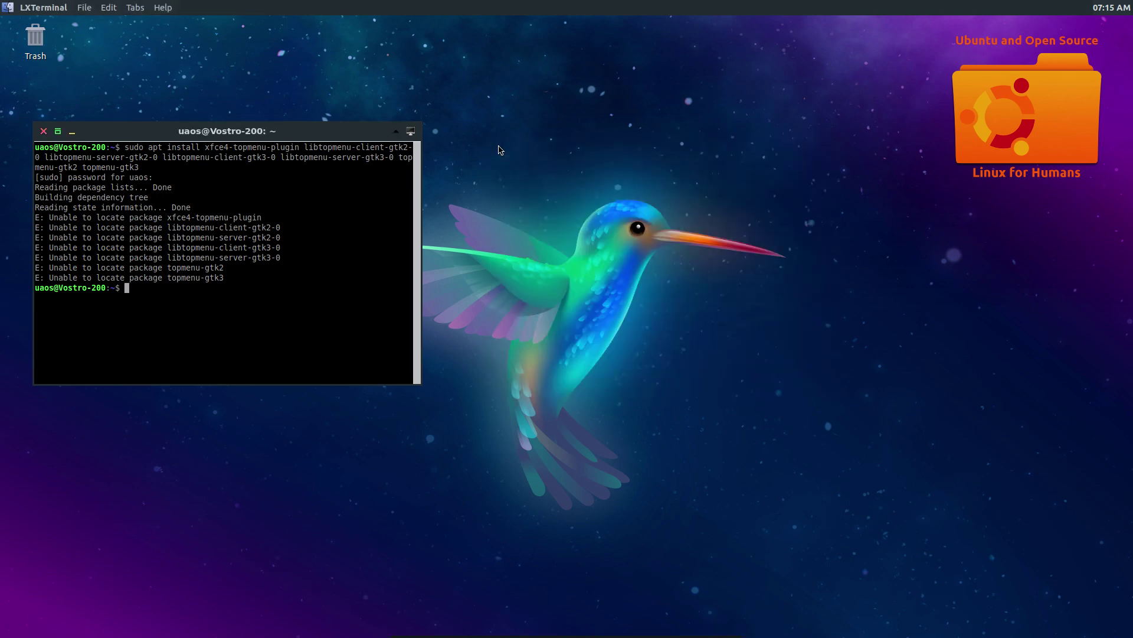
click(45, 134)
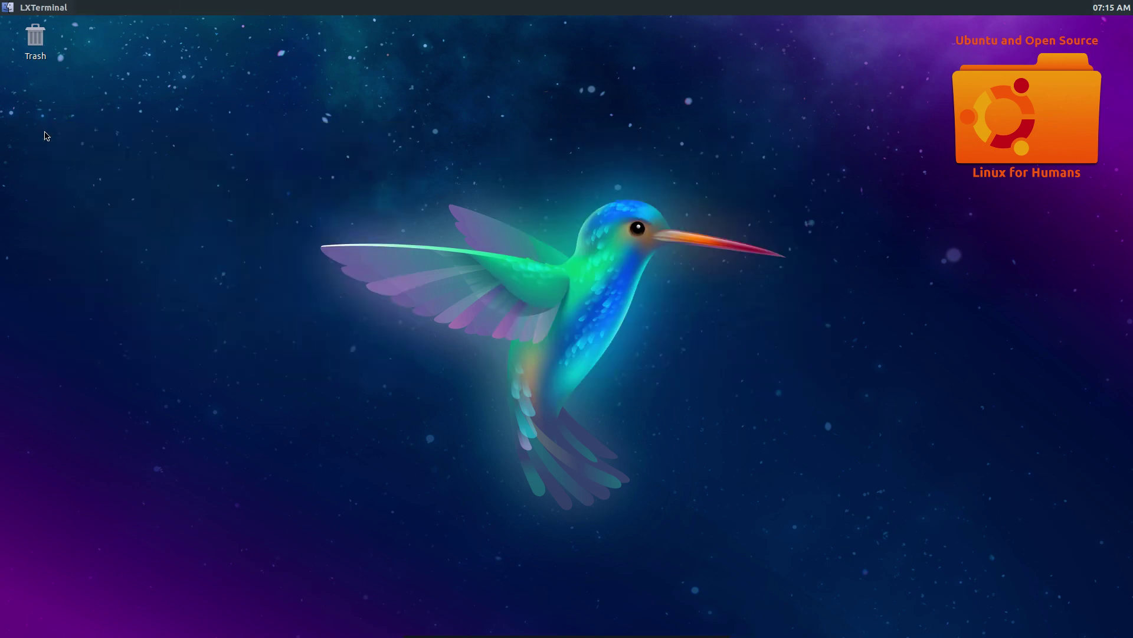
mouse_move(576, 635)
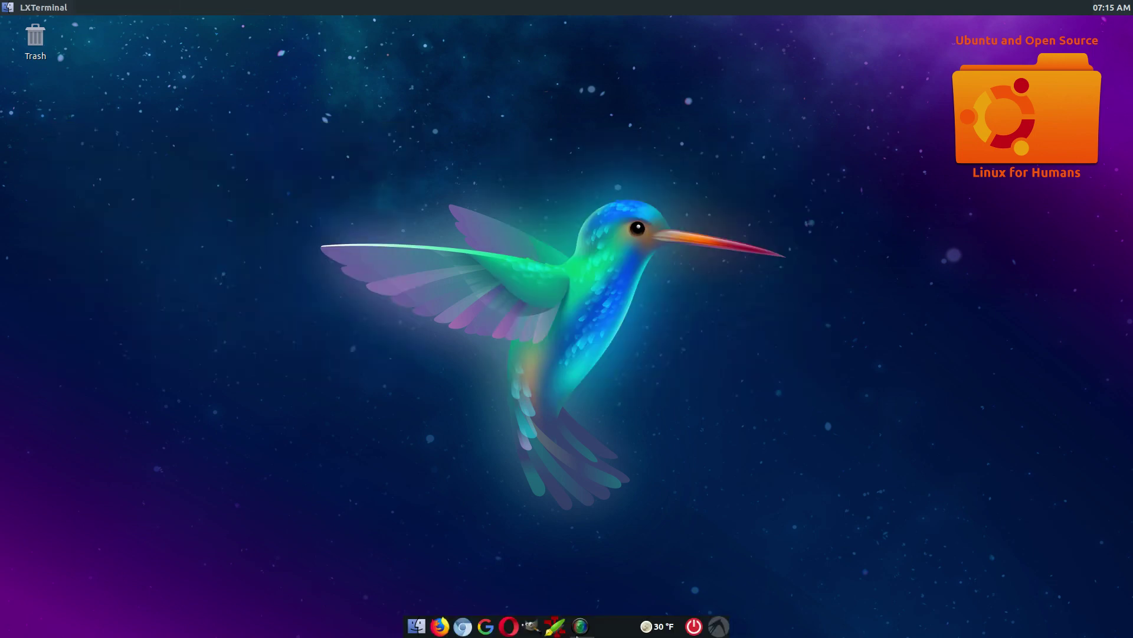